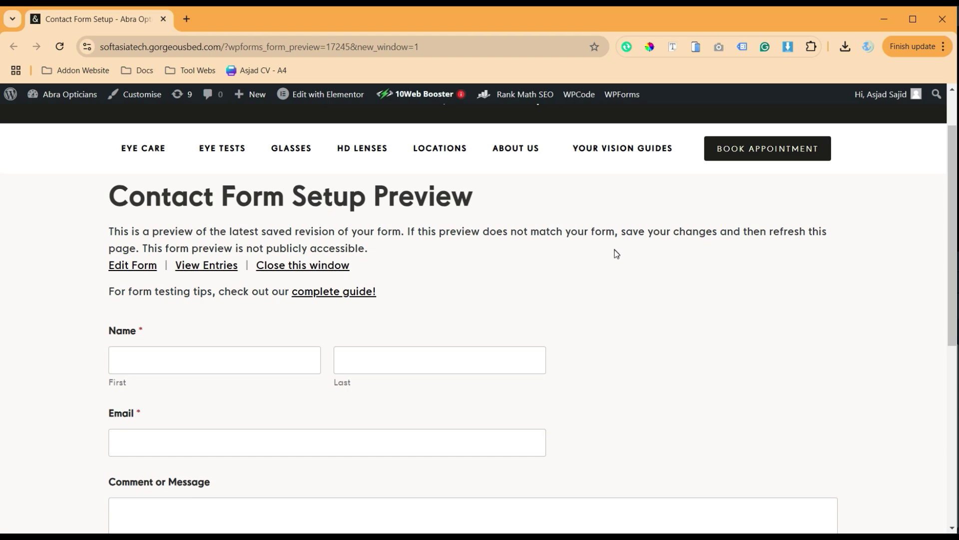
- Submit a preview test entry with autofilled name and email and the message 'Hi'
scroll(616, 253, down, 2)
scroll(616, 253, down, 1)
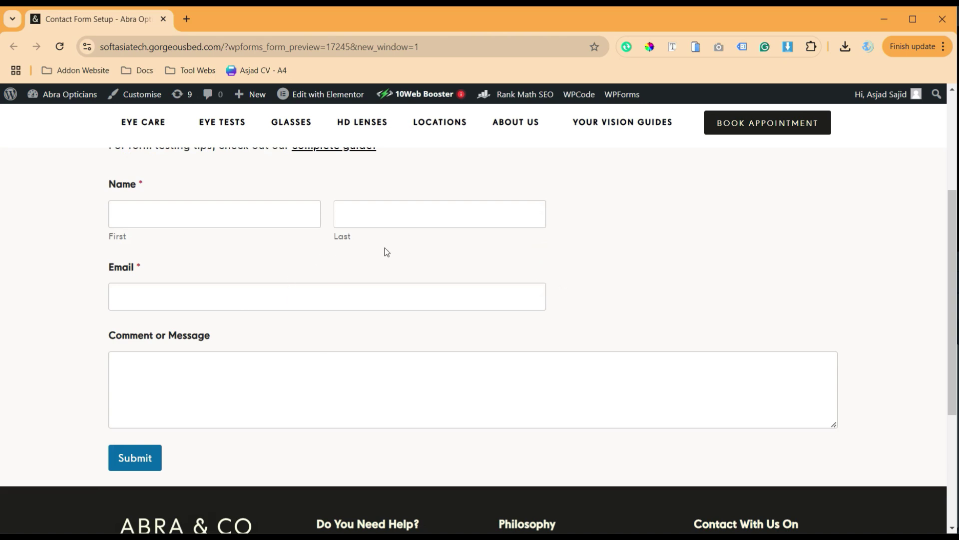
click(205, 213)
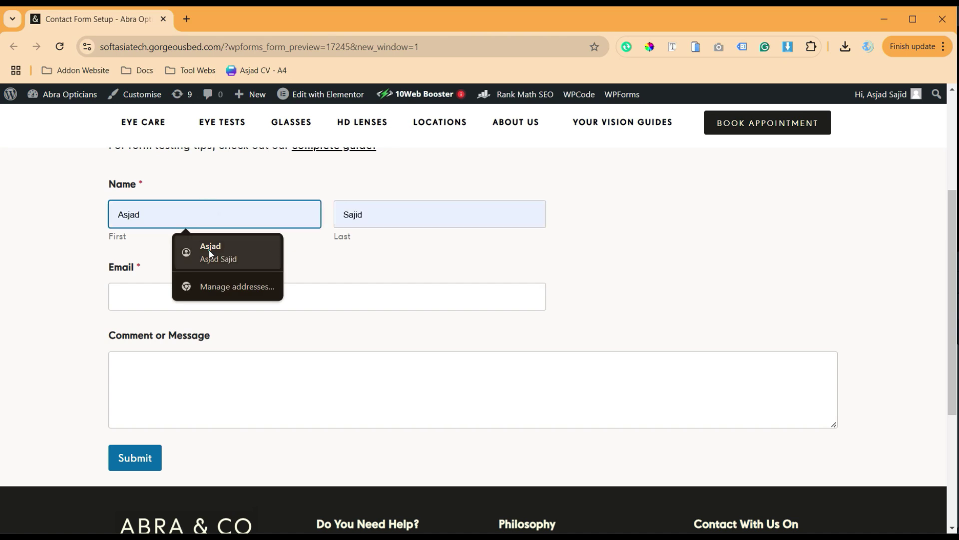
click(209, 249)
click(195, 305)
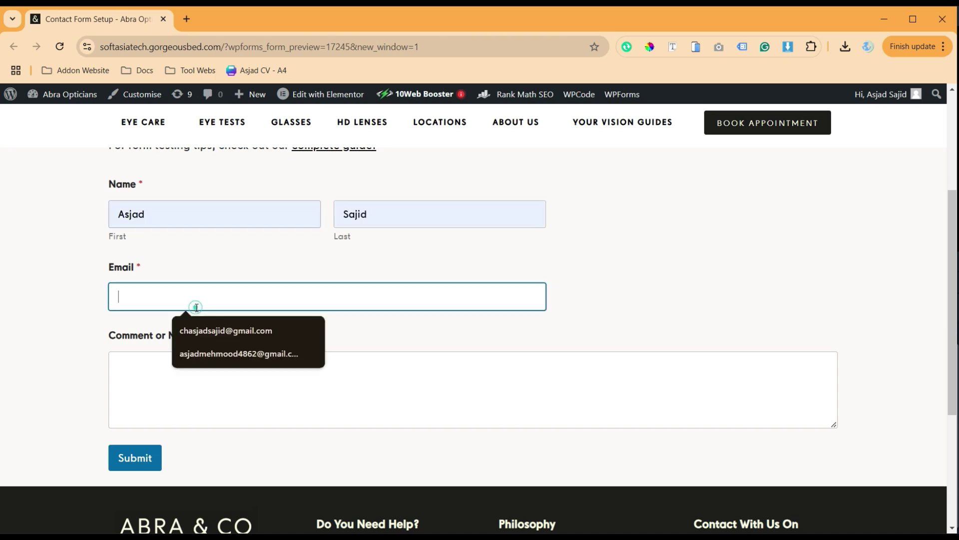
click(225, 333)
click(205, 357)
text(Hi)
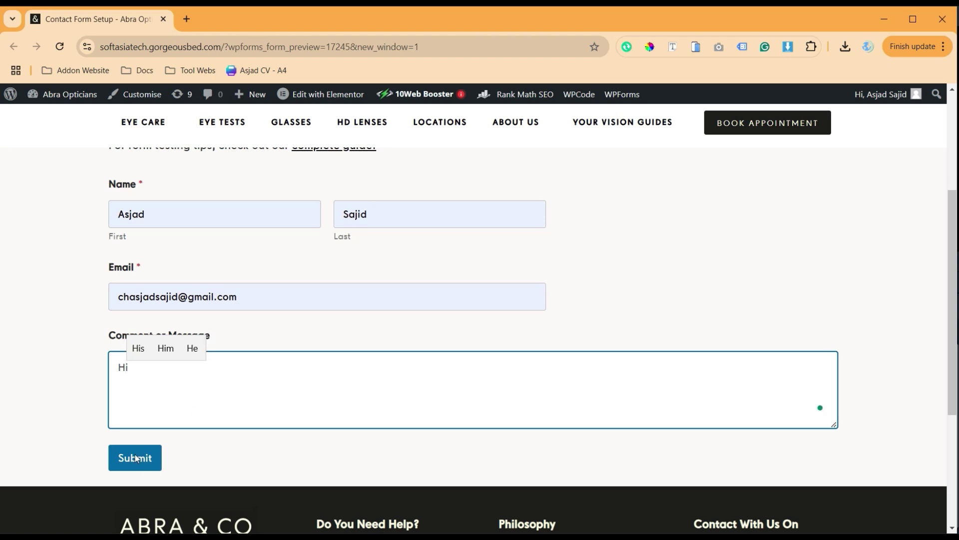
click(135, 458)
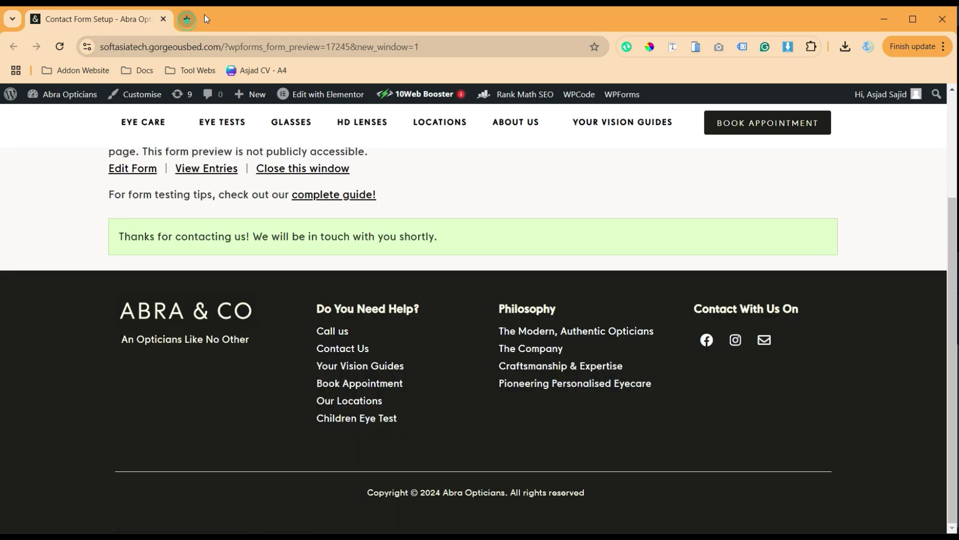
- Open the 'Contact Form' auto-reply in Gmail and check its personalised greeting line
click(188, 20)
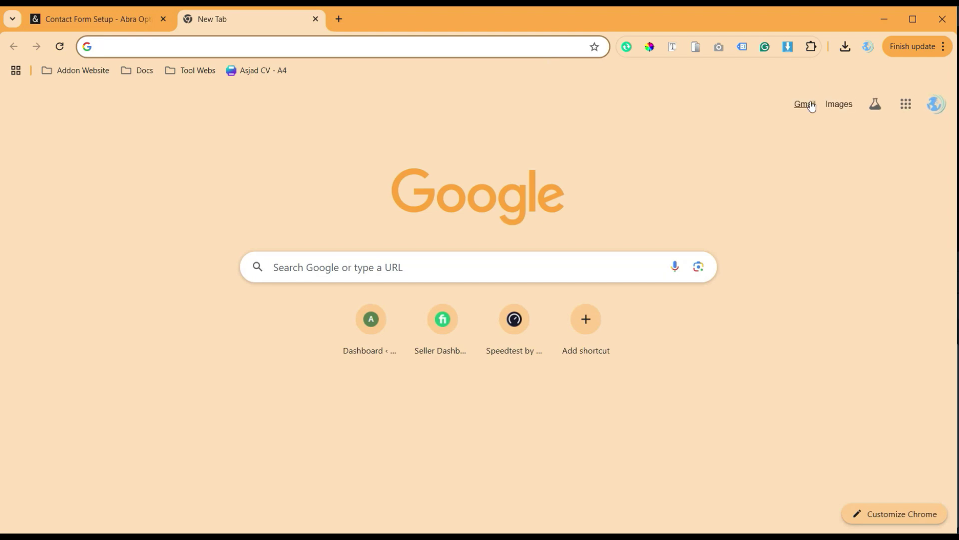
click(805, 104)
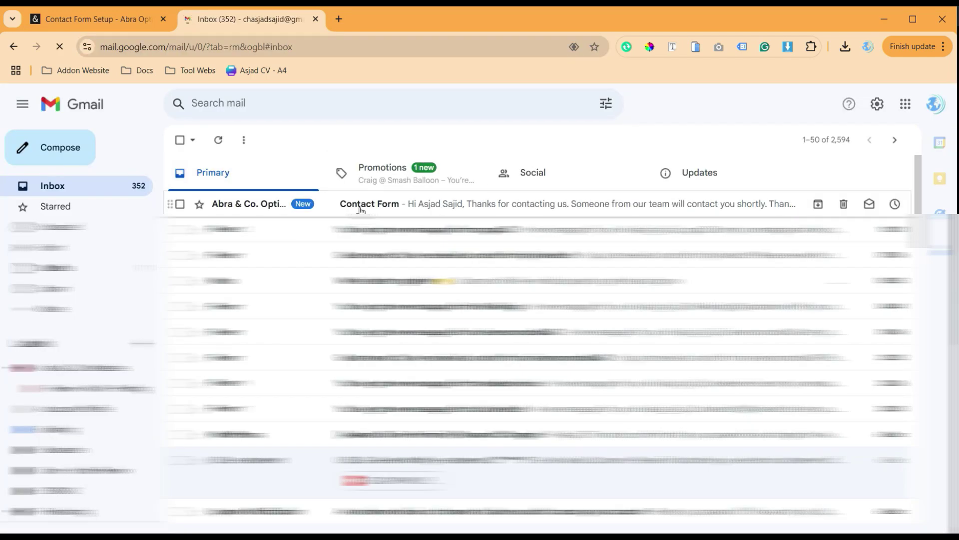
click(360, 209)
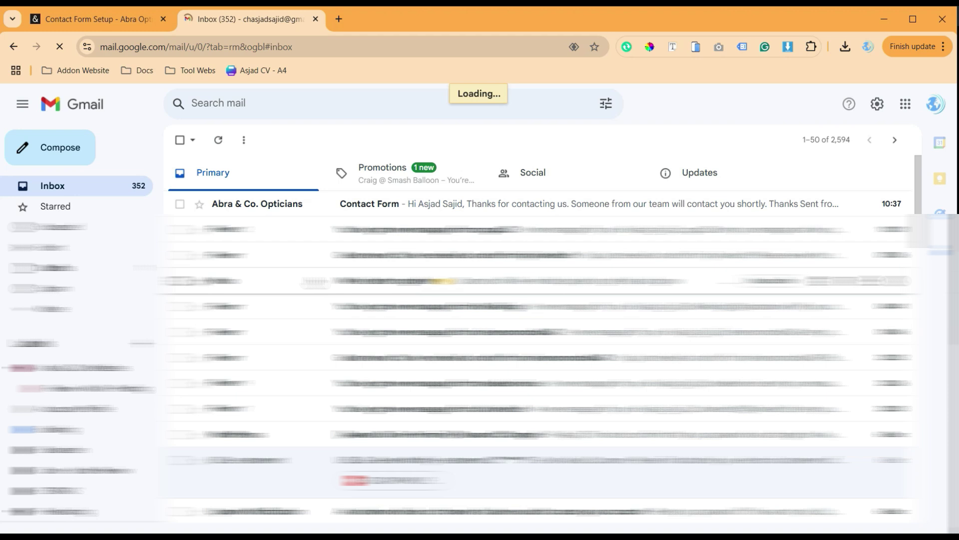
click(398, 204)
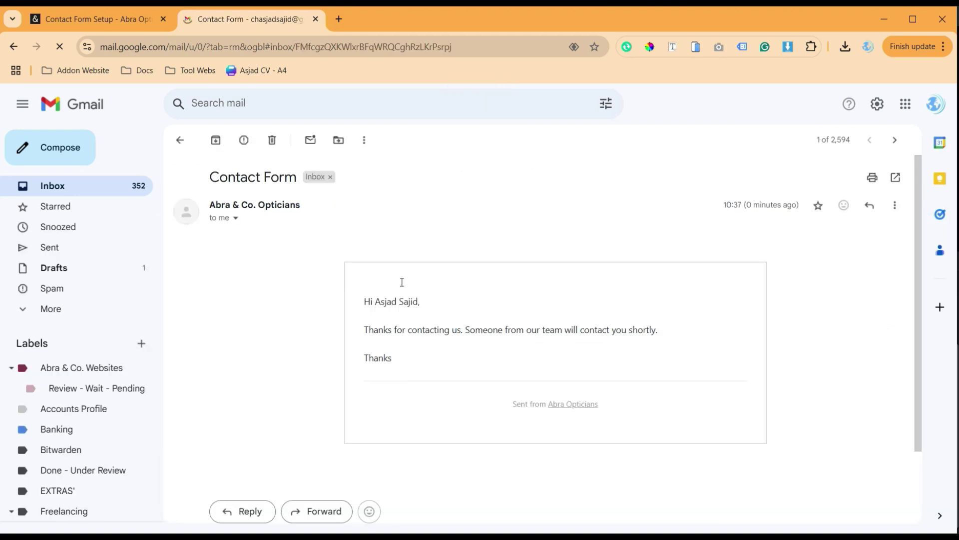
triple_click(413, 305)
click(425, 344)
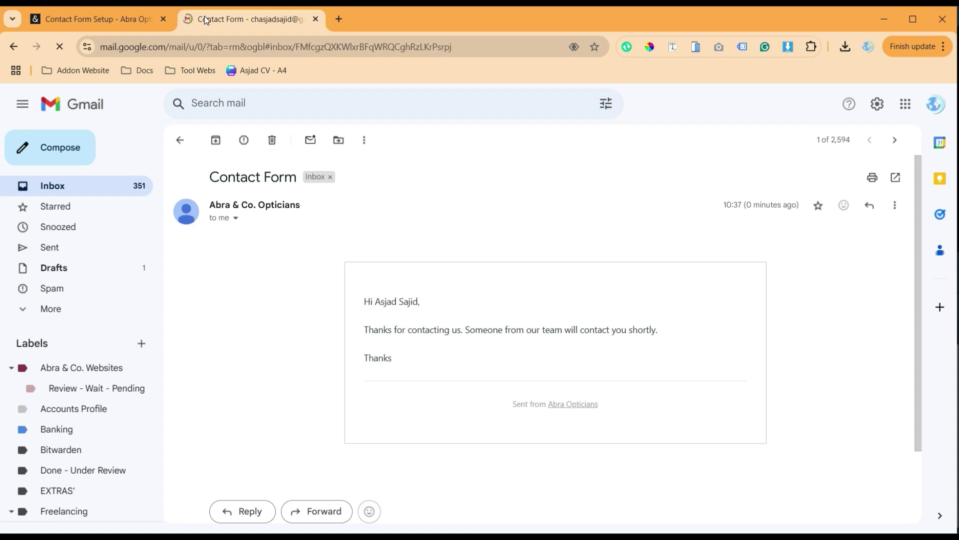
- Return to the form preview tab and go to the WordPress admin dashboard
click(95, 18)
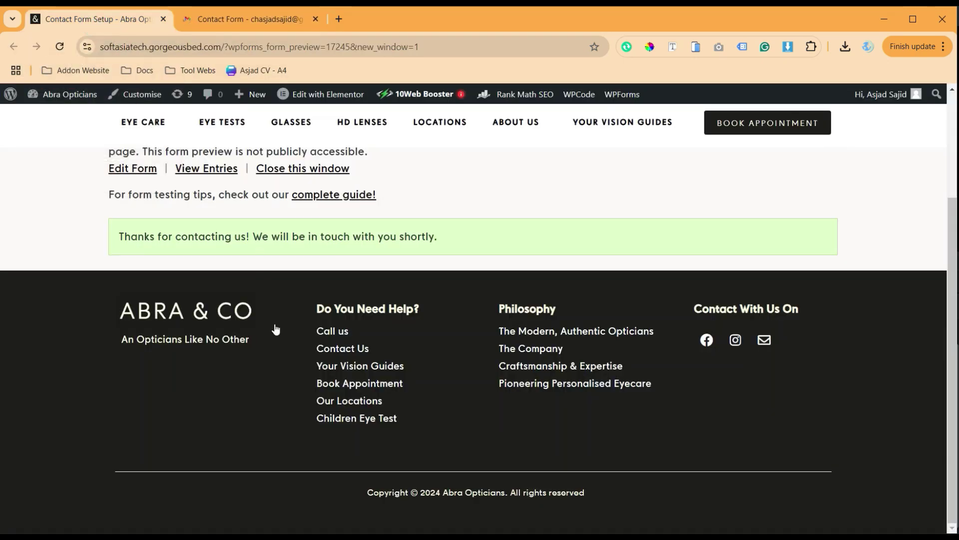
scroll(276, 330, up, 3)
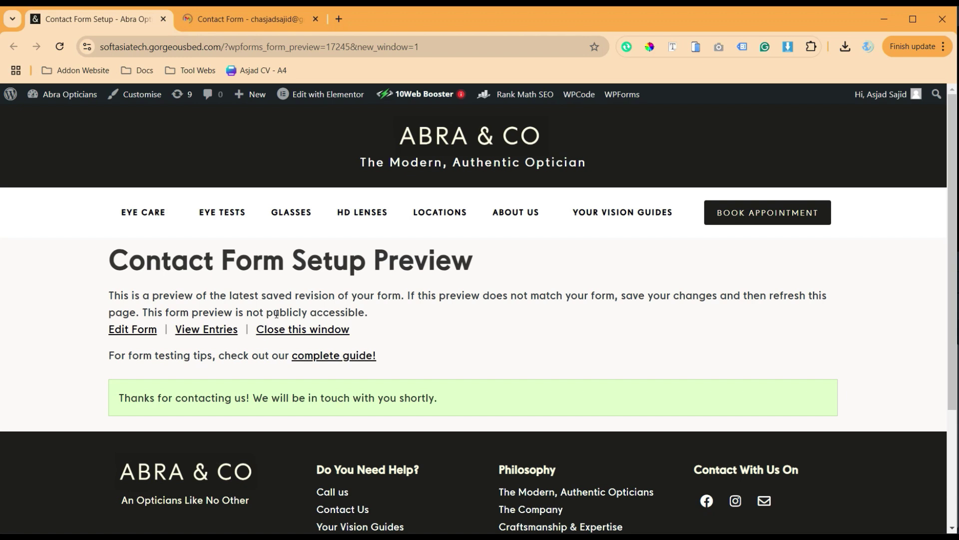
scroll(275, 314, down, 3)
scroll(274, 307, up, 2)
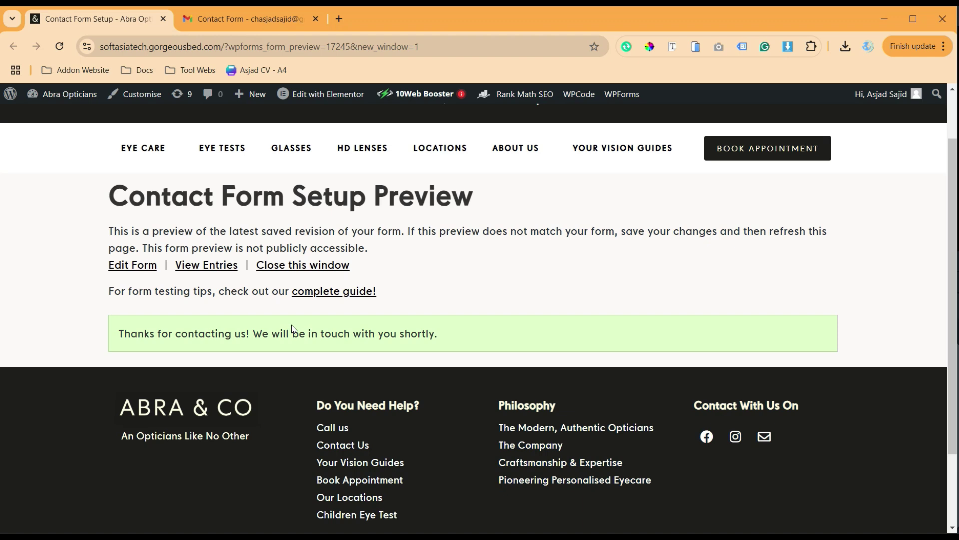
scroll(286, 319, up, 1)
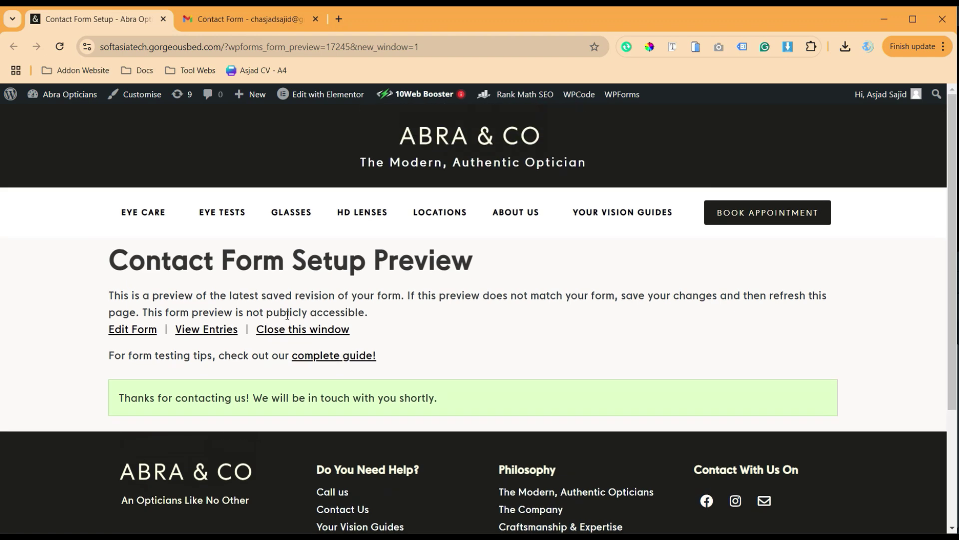
click(50, 117)
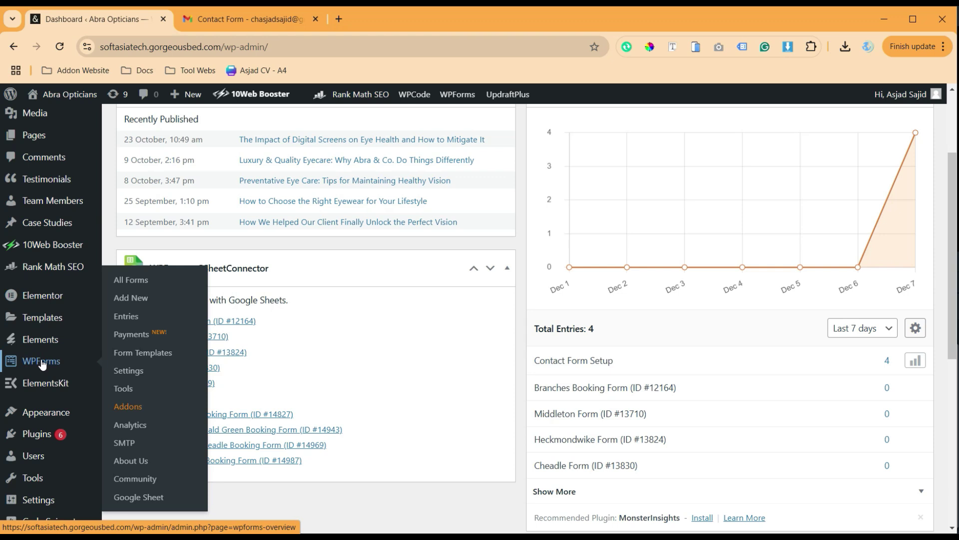
- Create a new form from the Simple Contact Form template
click(129, 299)
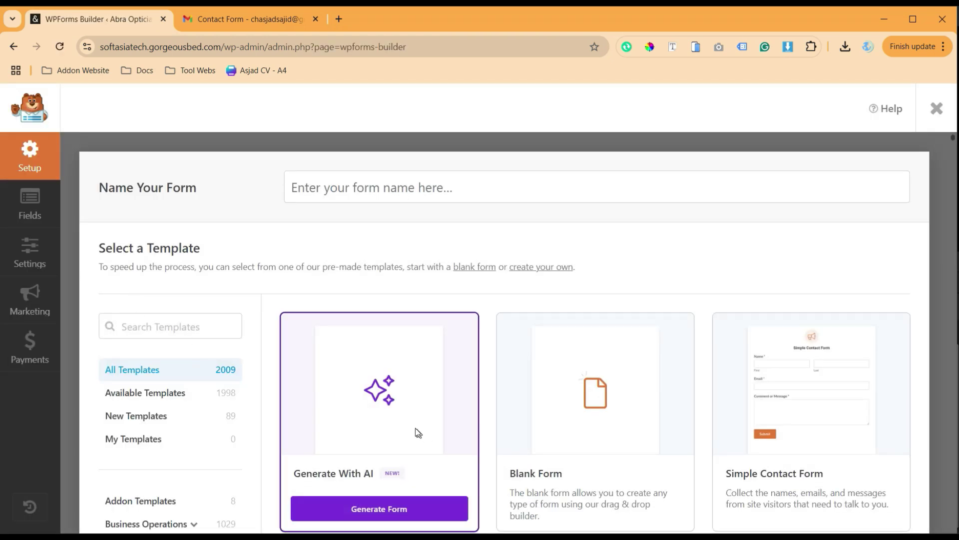
scroll(755, 414, down, 1)
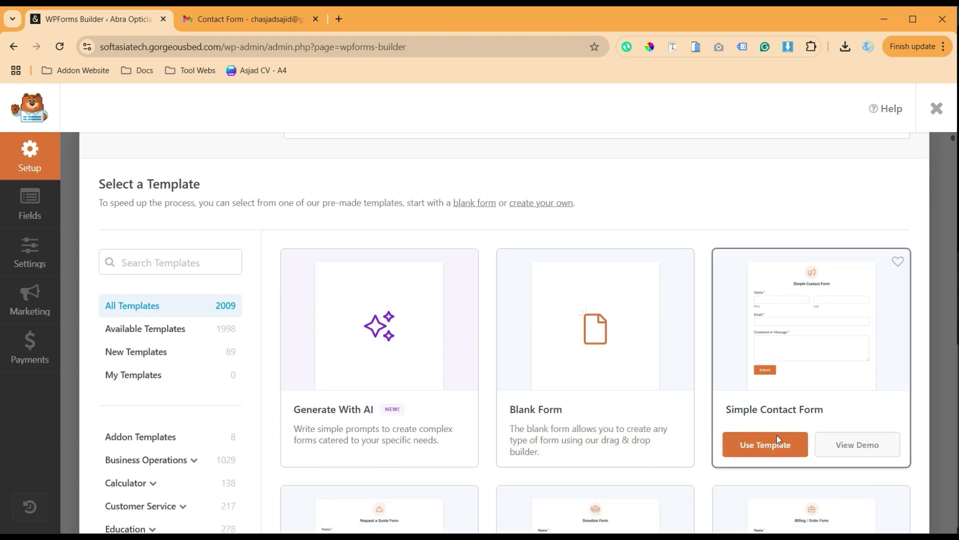
click(775, 447)
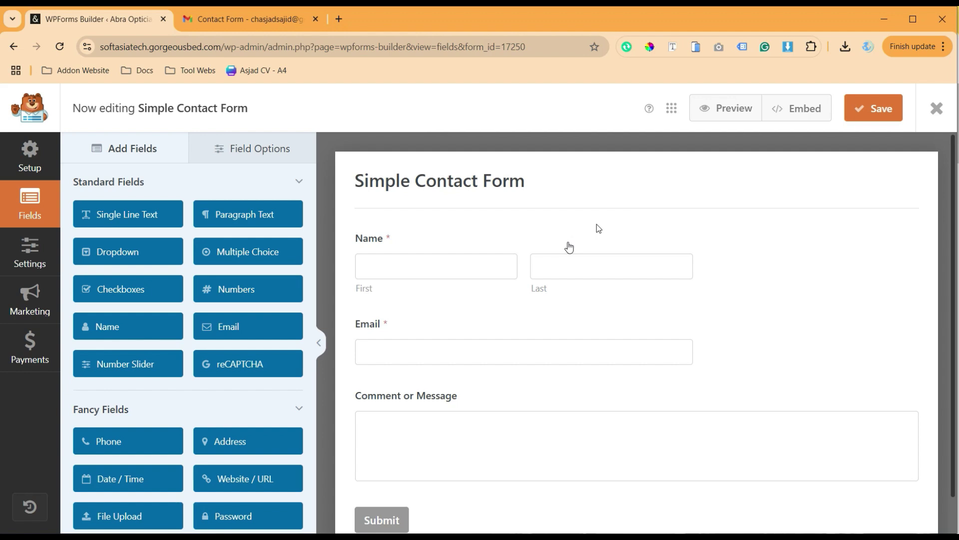
- Open the new form's Settings panel in the builder
scroll(521, 252, down, 1)
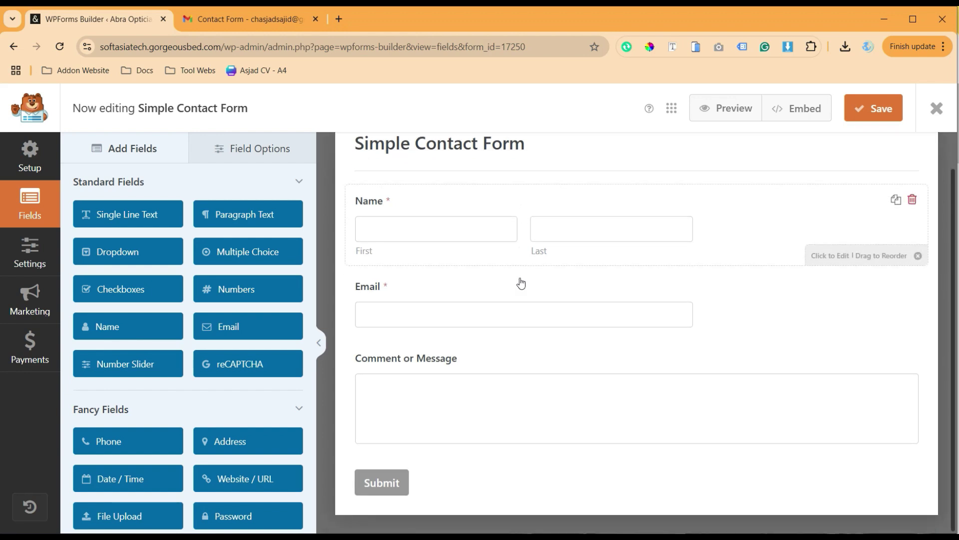
scroll(412, 274, up, 1)
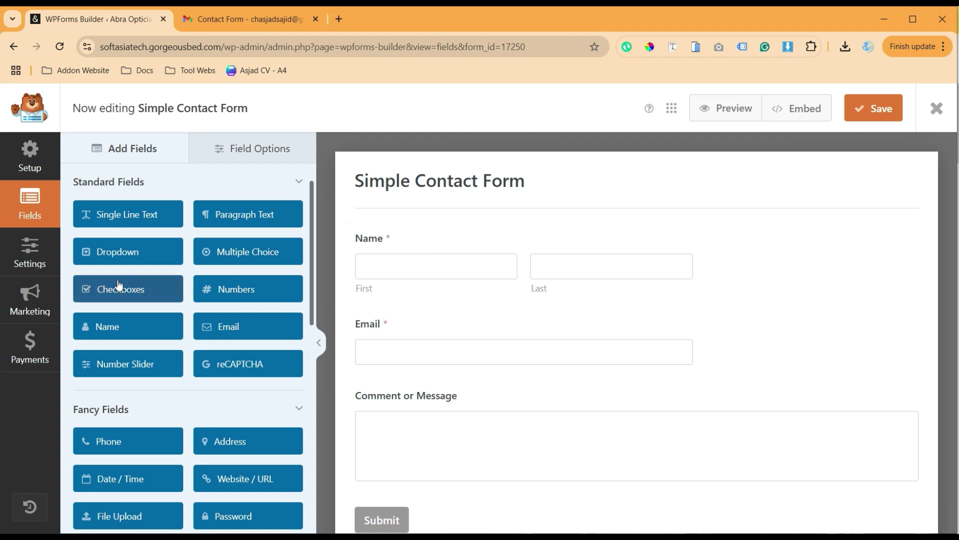
click(38, 265)
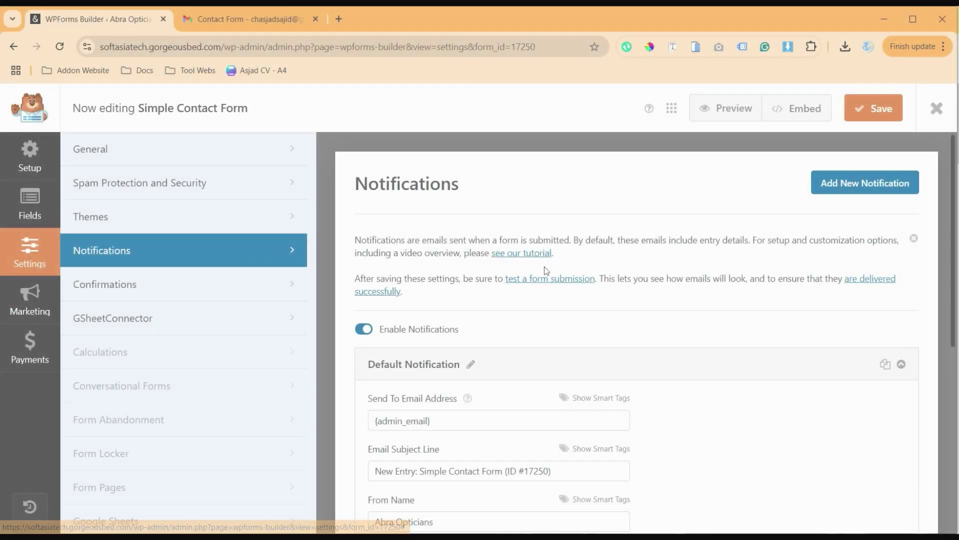
- Review the Default Notification's {admin_email} recipient, then collapse its settings
scroll(546, 270, down, 8)
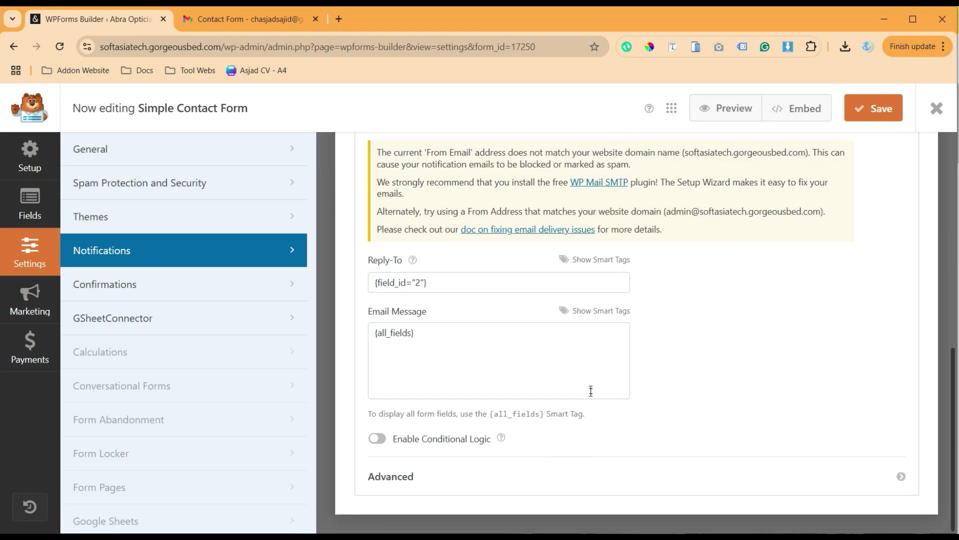
scroll(806, 274, up, 6)
click(902, 293)
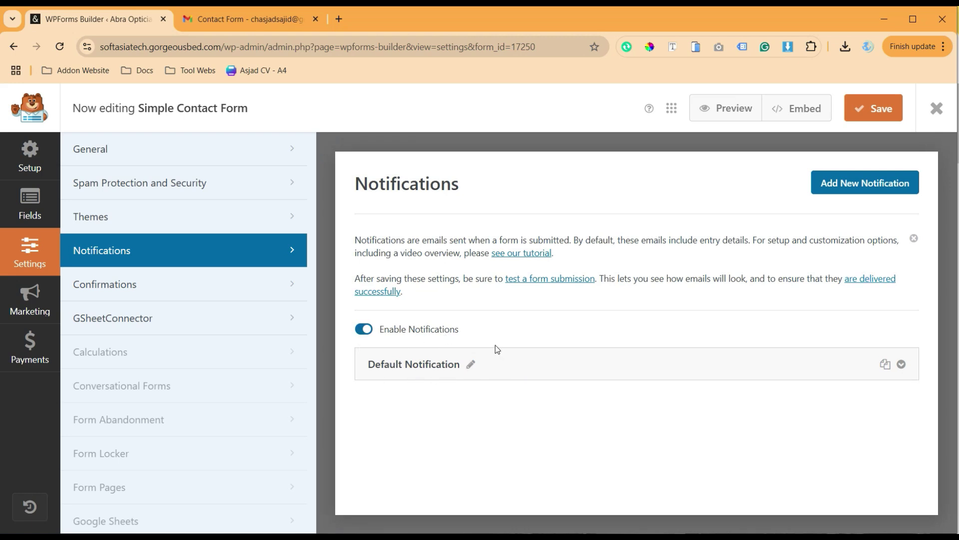
click(901, 366)
scroll(621, 375, down, 4)
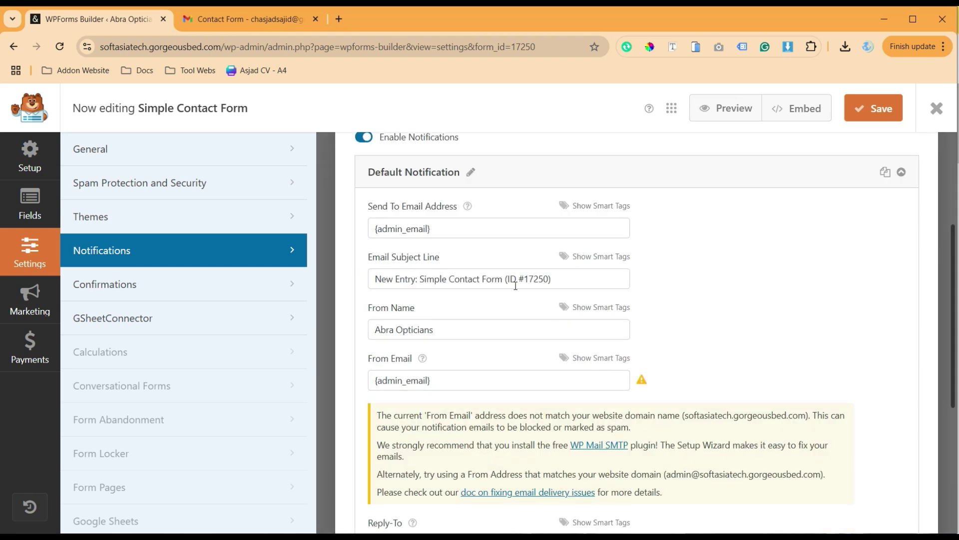
double_click(388, 228)
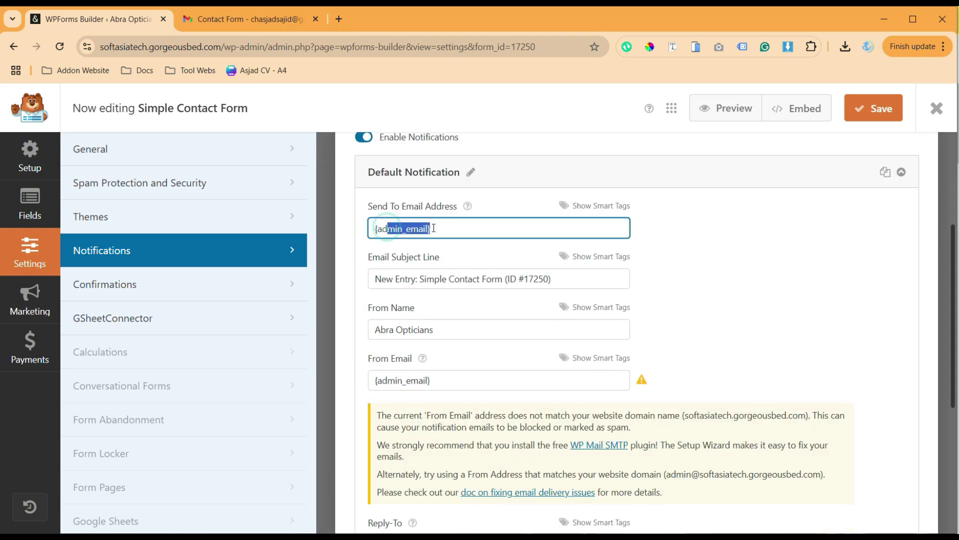
click(461, 230)
scroll(721, 309, up, 4)
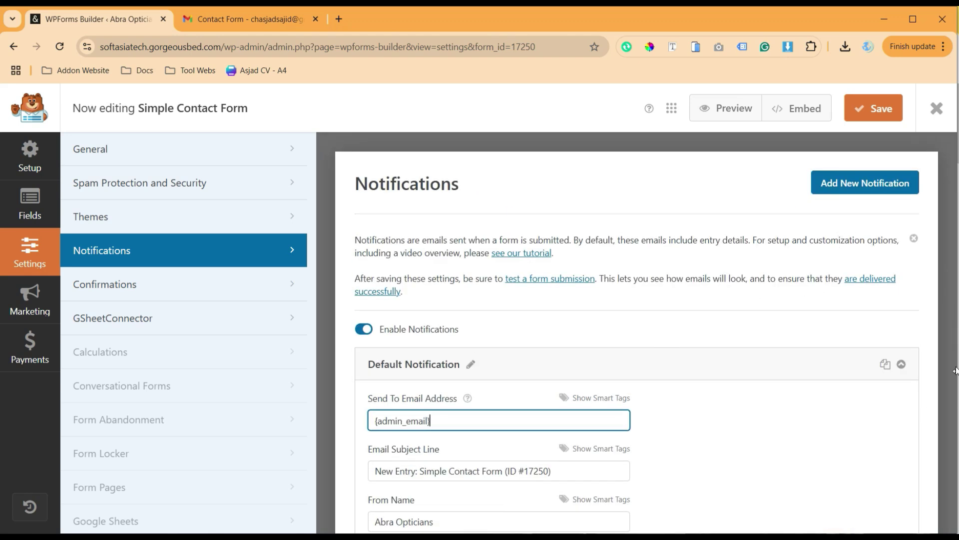
click(902, 365)
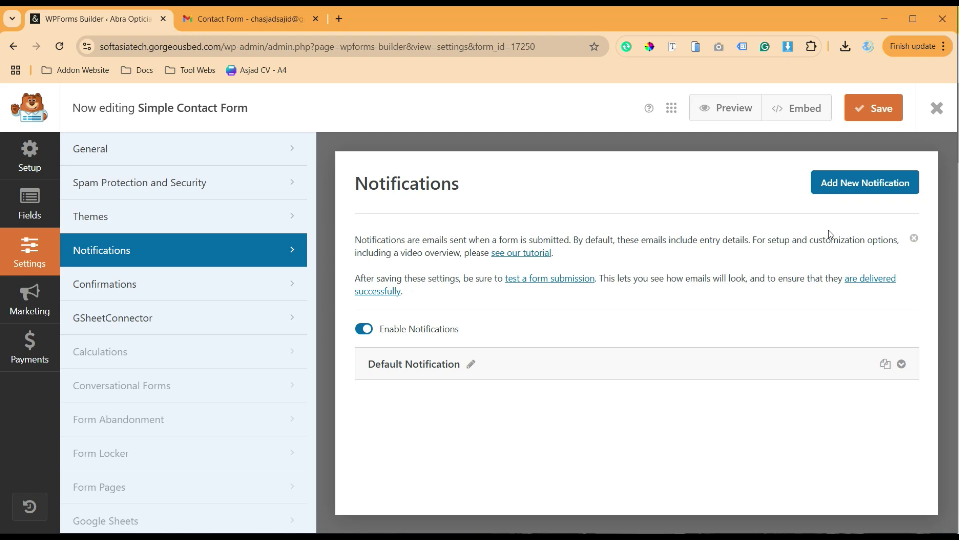
- Add a new notification named 'AutoRsponder'
click(844, 184)
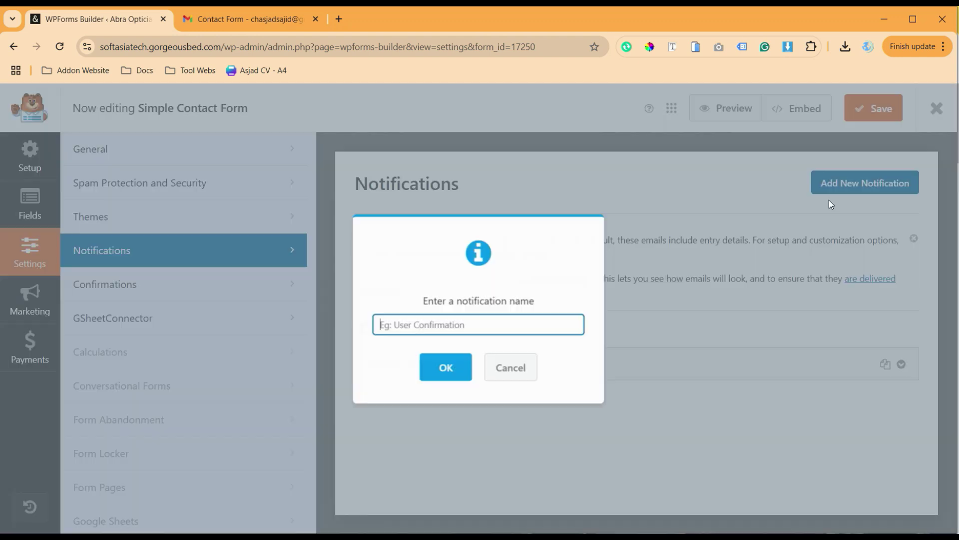
click(471, 329)
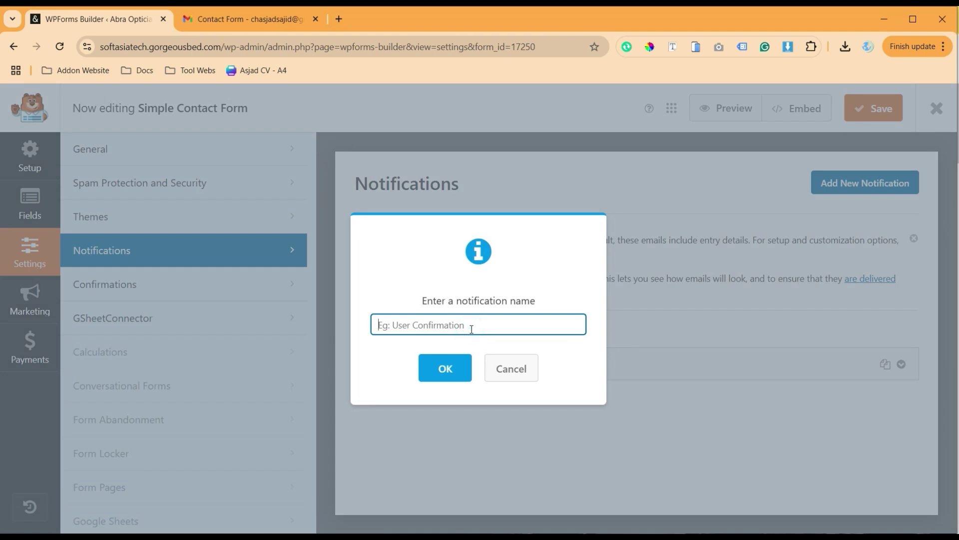
text(Auto)
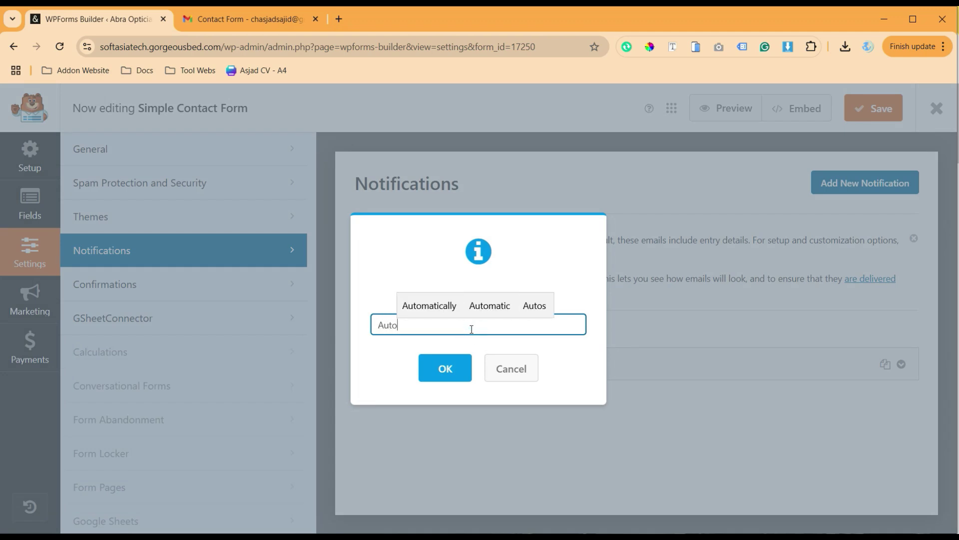
text(Rsponder)
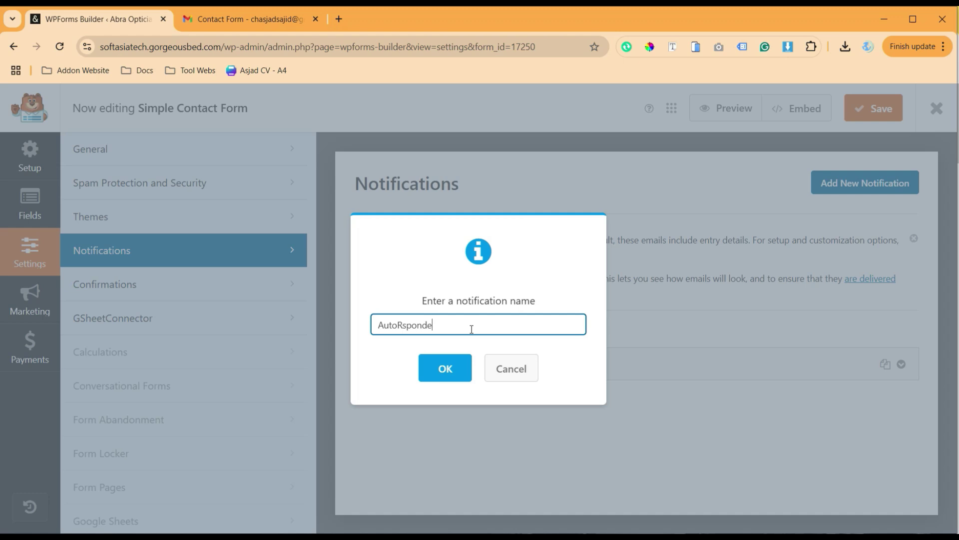
key(Return)
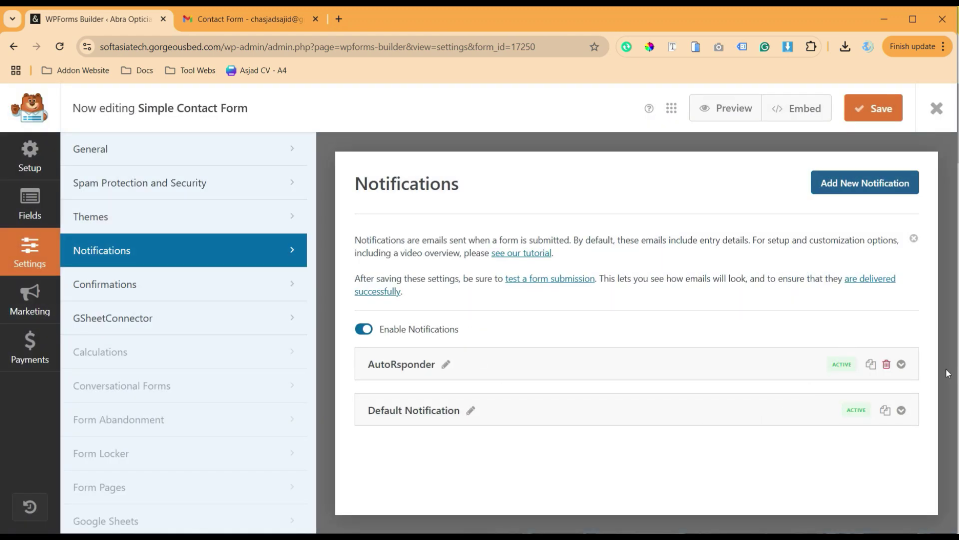
- Replace the {admin_email} recipient with the submitter's Email field
click(902, 365)
scroll(575, 367, down, 5)
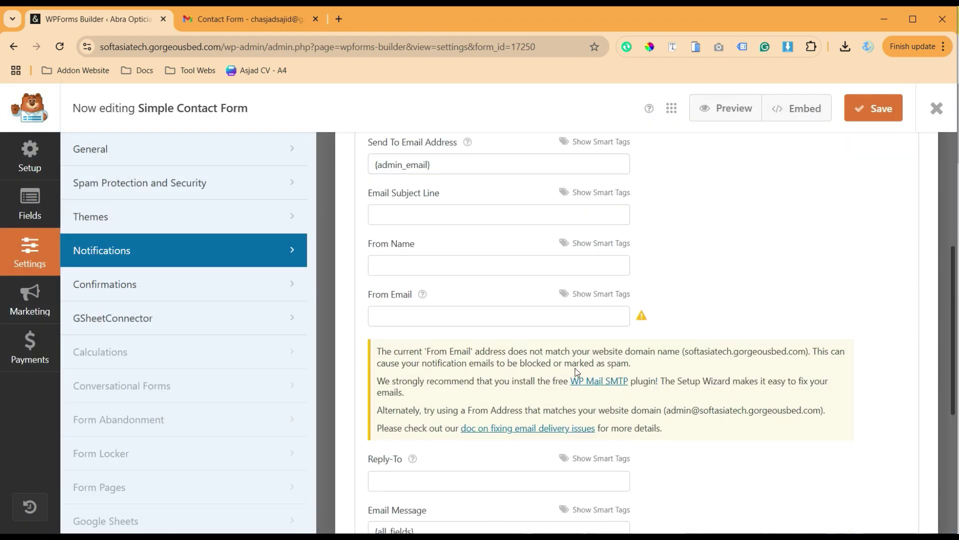
scroll(449, 283, up, 3)
triple_click(453, 291)
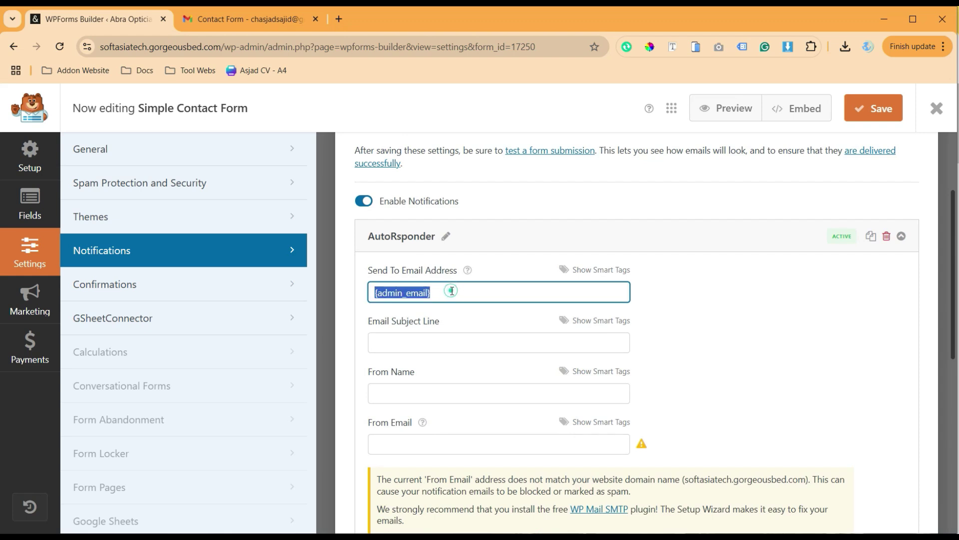
key(BackSpace)
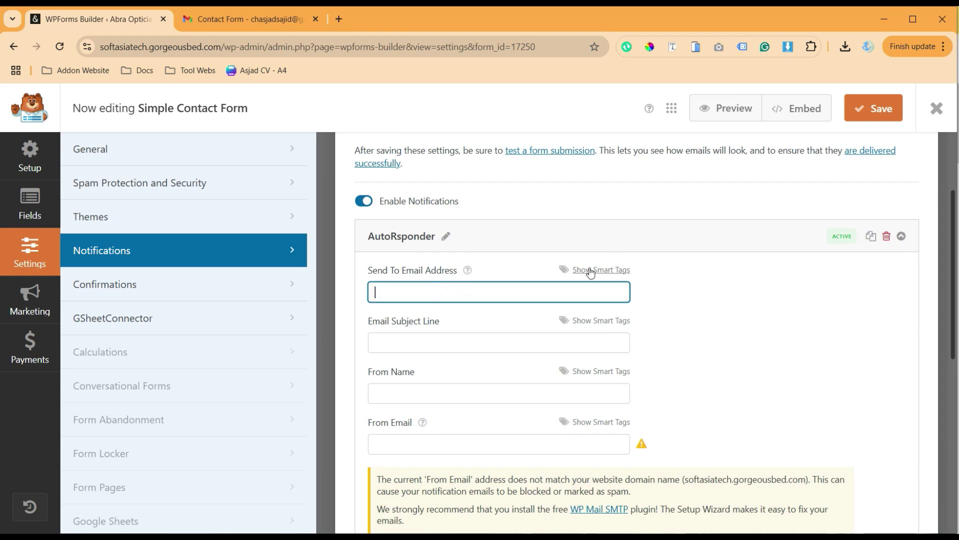
click(590, 270)
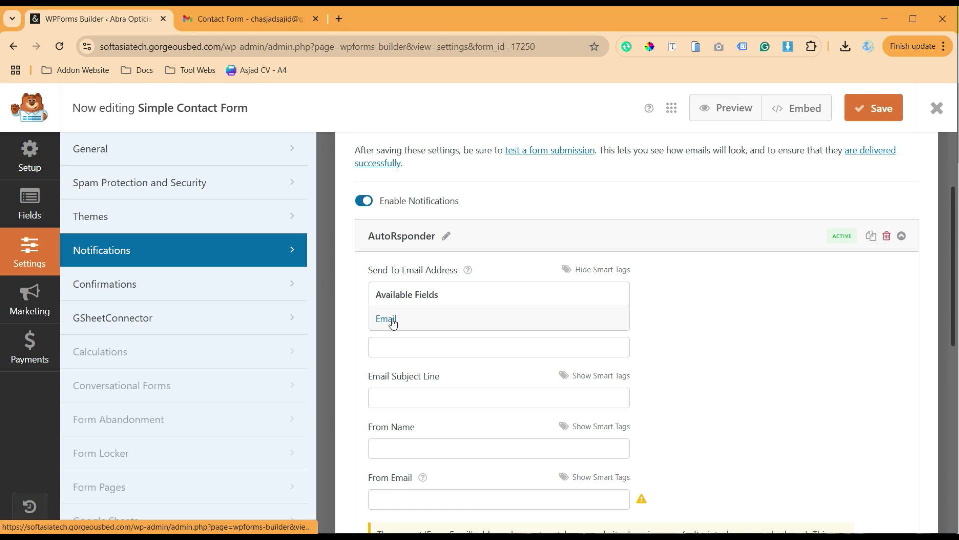
click(386, 320)
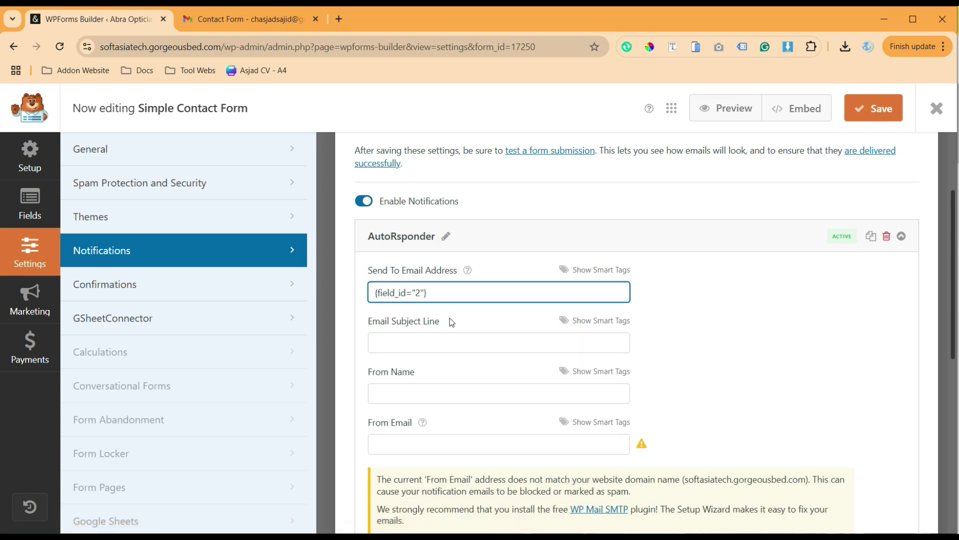
scroll(449, 317, down, 1)
click(567, 285)
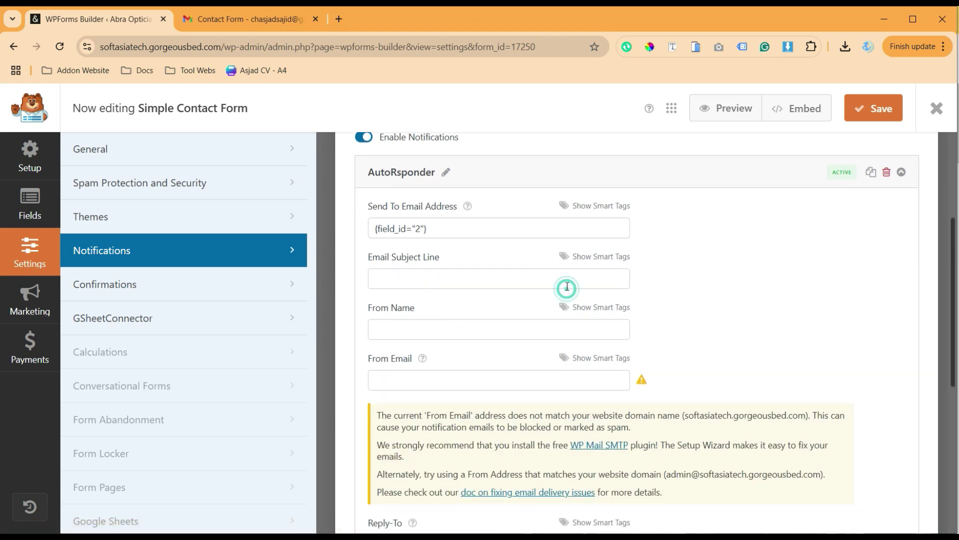
- Set subject 'Thanks for contacting us', From Name 'SoftAsia tech', and a sender email address
click(464, 281)
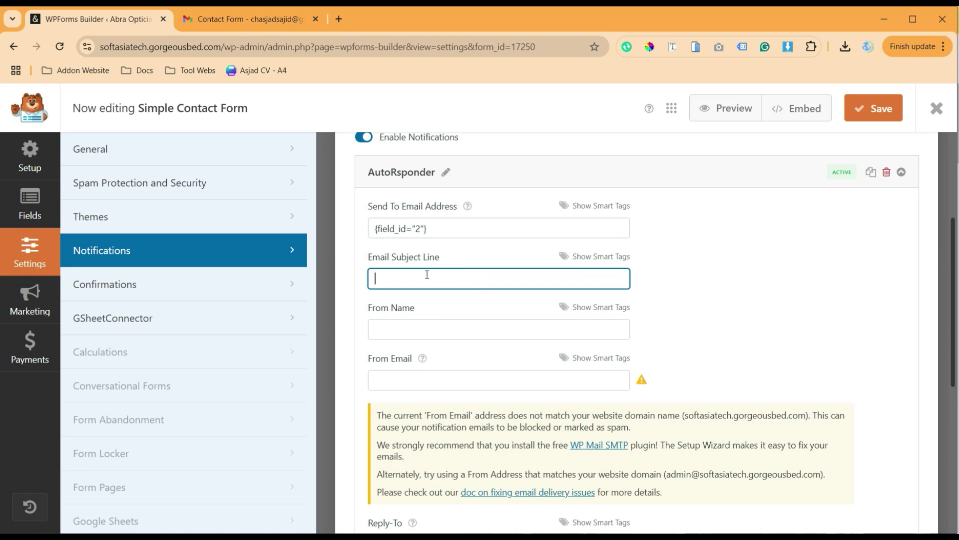
text(Thanks )
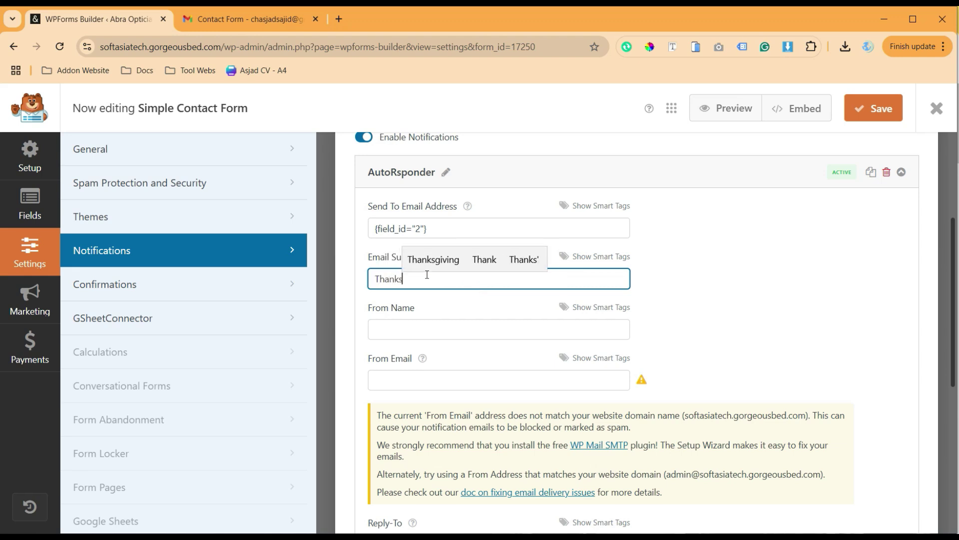
text(for con)
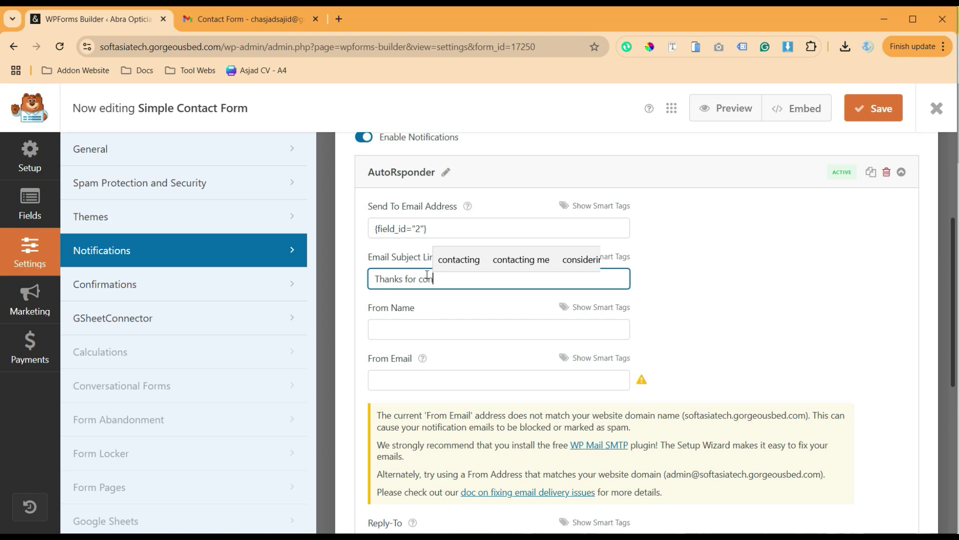
text(tacting us)
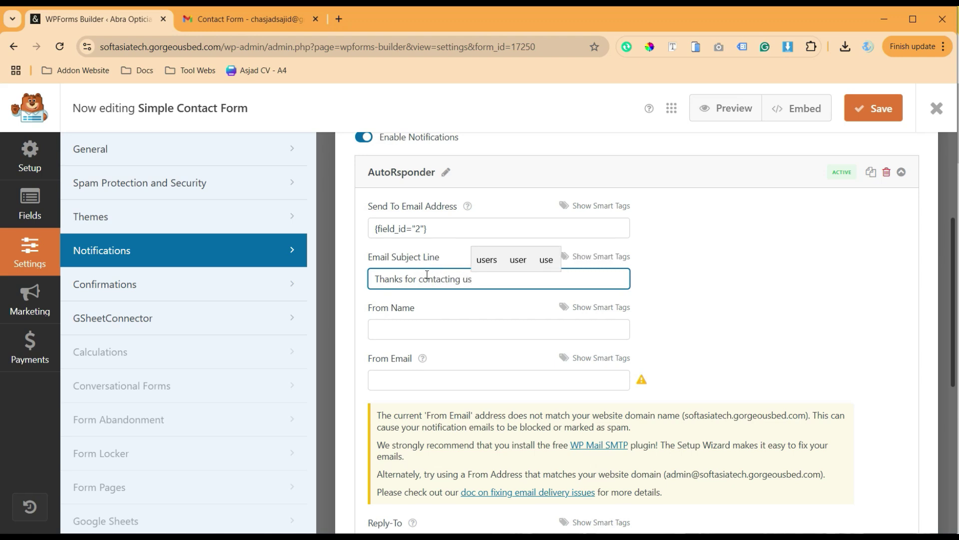
click(410, 312)
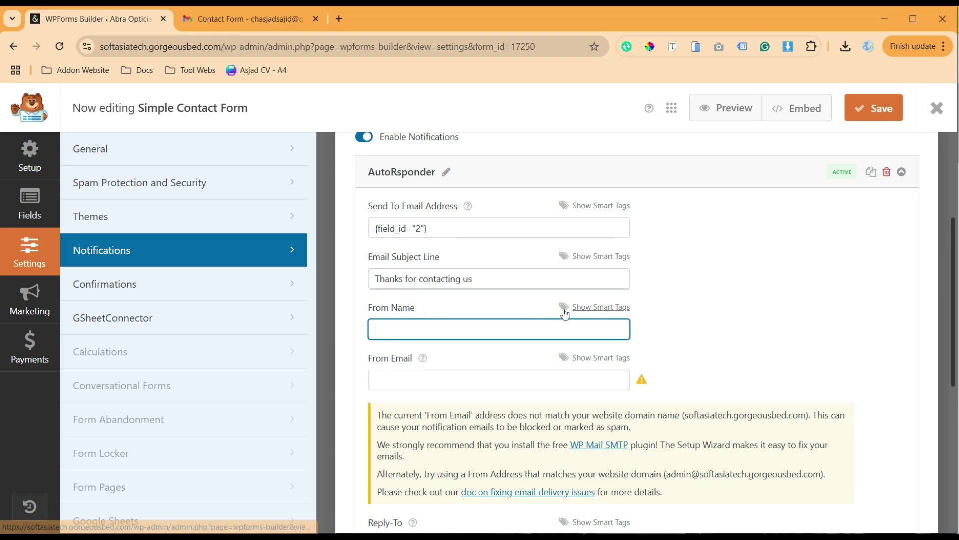
text(S)
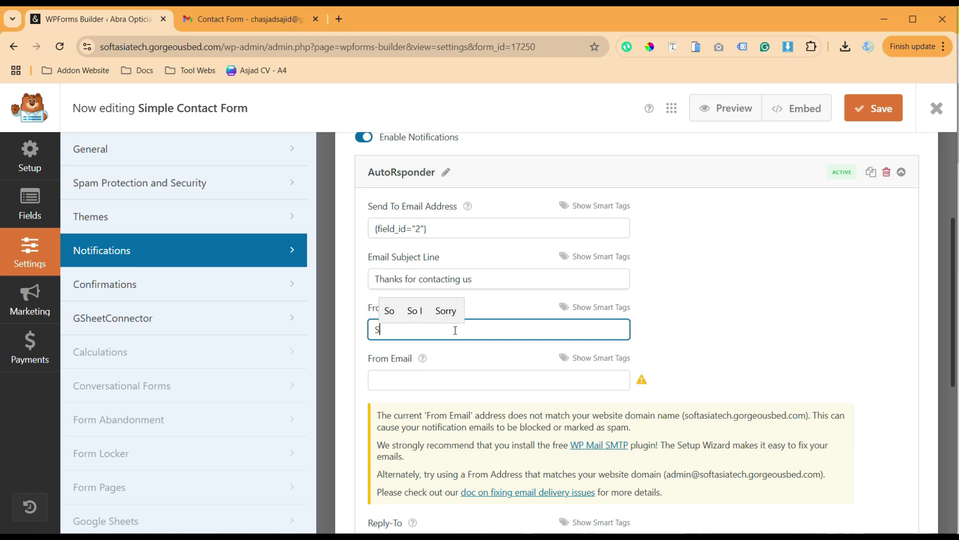
text(oft)
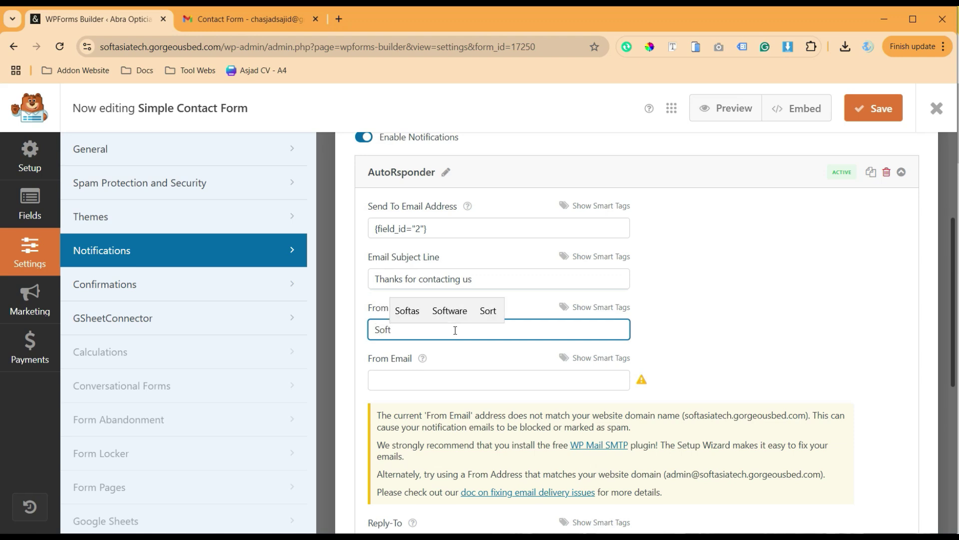
text(Asia tech)
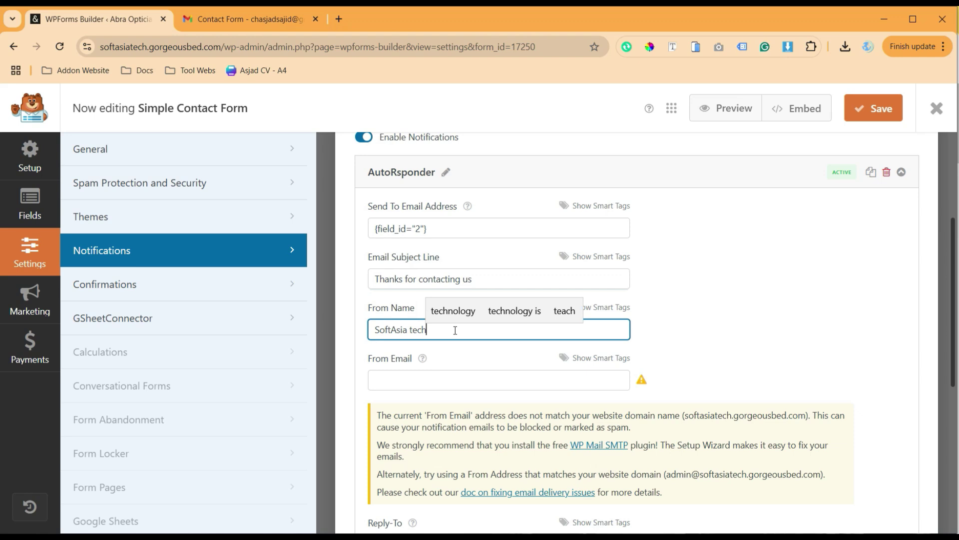
click(579, 358)
scroll(497, 392, down, 1)
scroll(498, 393, down, 2)
click(473, 307)
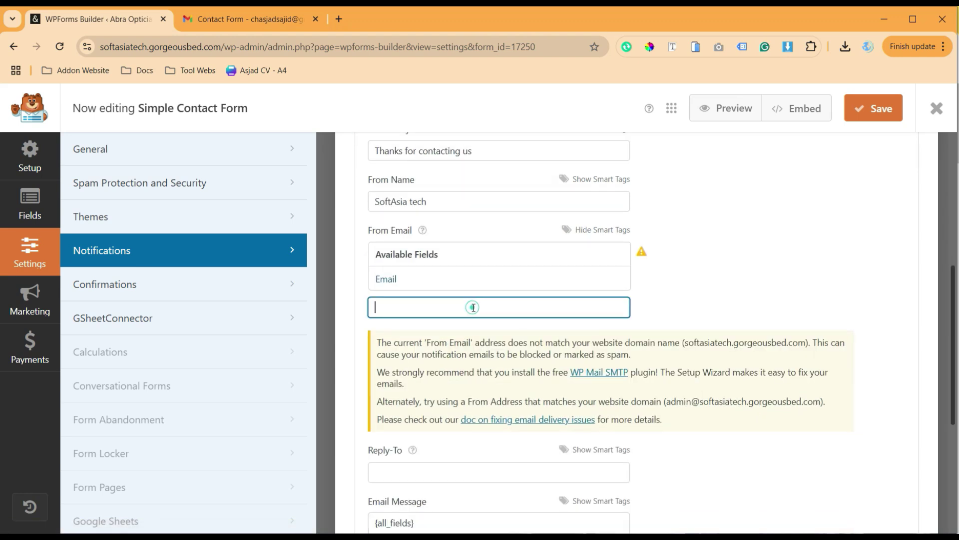
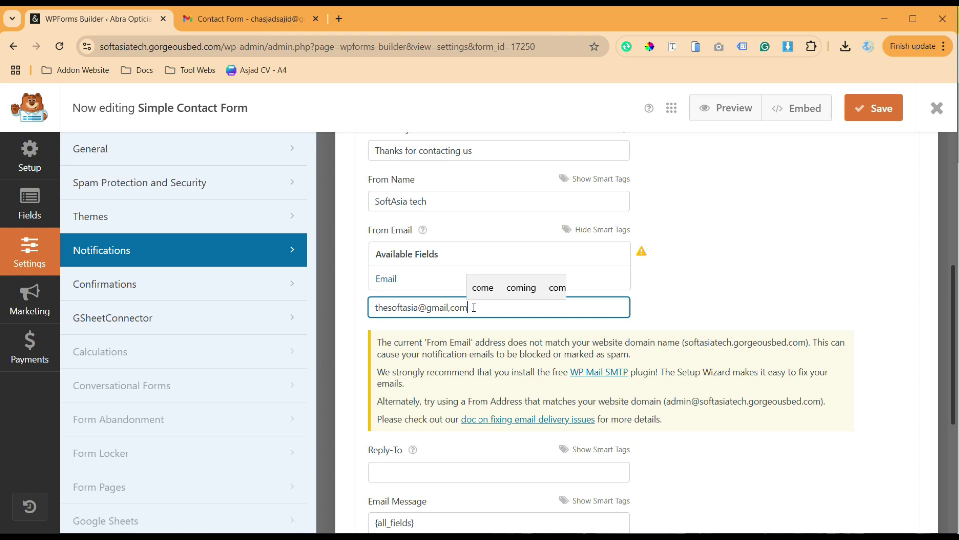
scroll(669, 332, down, 3)
- Inspect the Reply-To field's available smart tags without changing it
scroll(672, 310, down, 3)
click(465, 219)
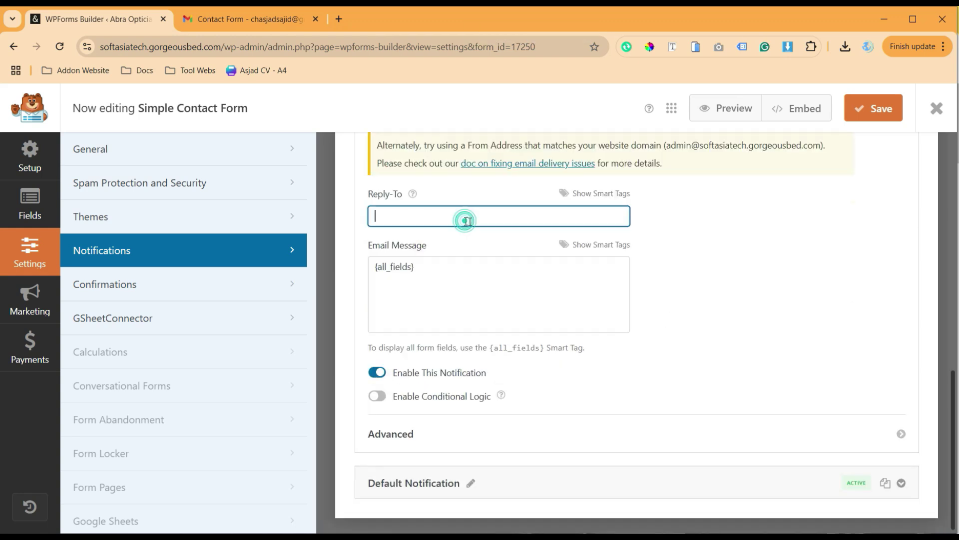
click(583, 199)
click(582, 196)
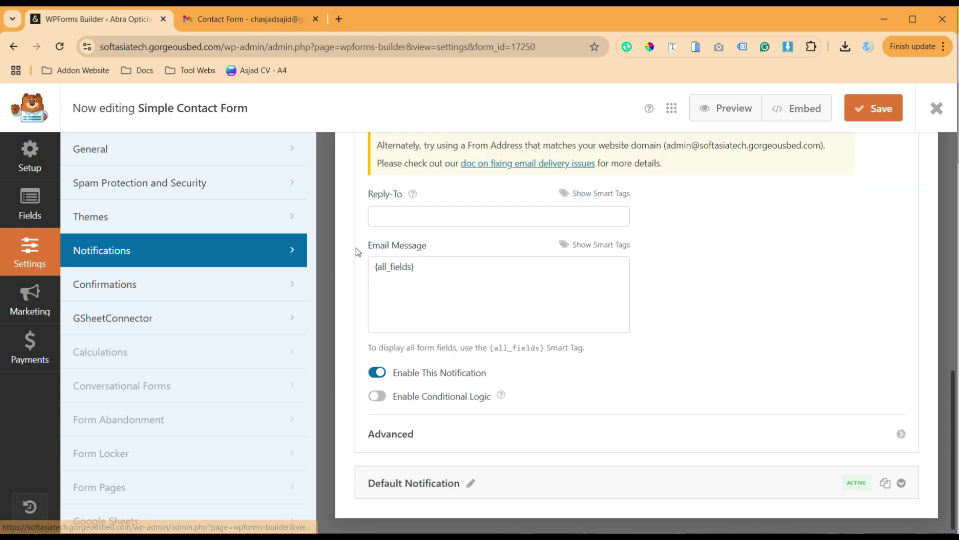
- Replace {all_fields} in the message with 'Hi' plus the Name tag and 'Thanks for contacting us'
click(454, 272)
triple_click(454, 272)
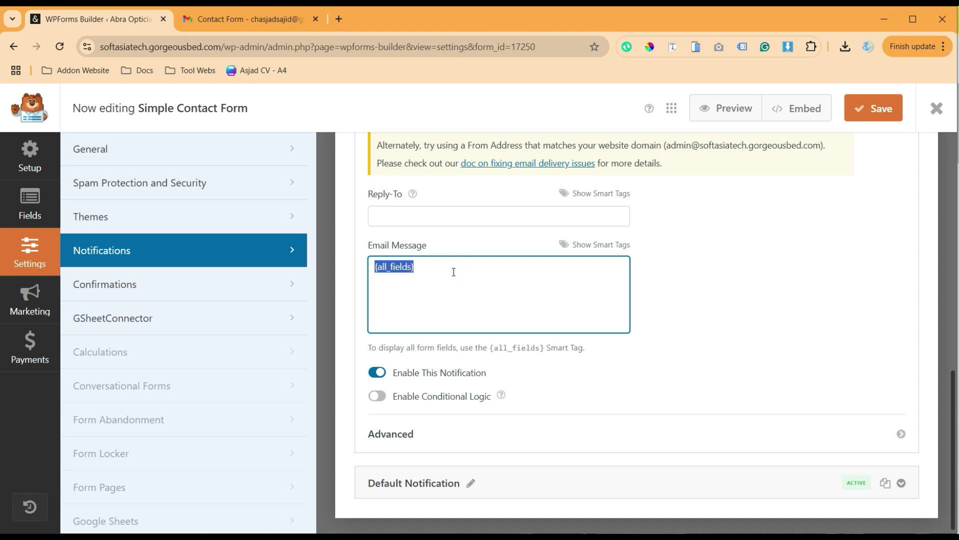
key(BackSpace)
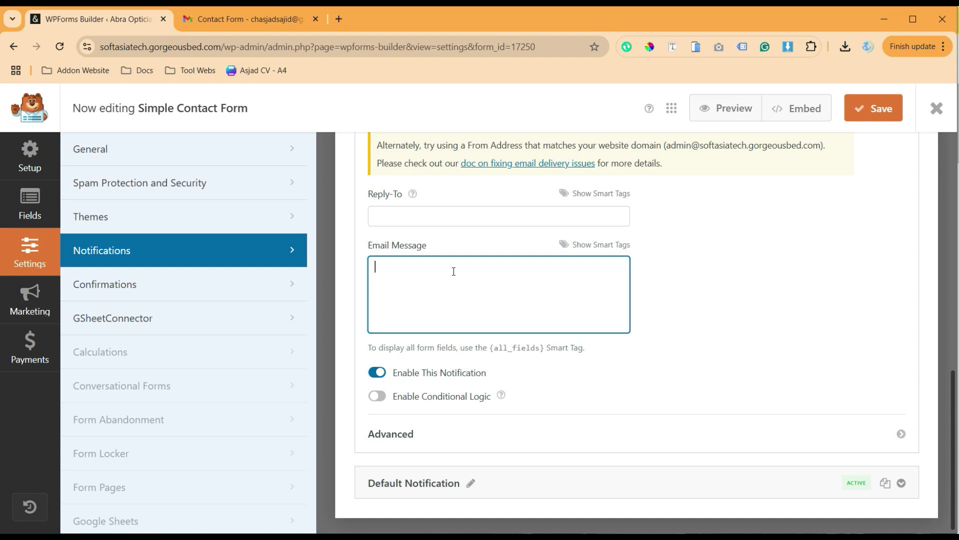
text(Hi)
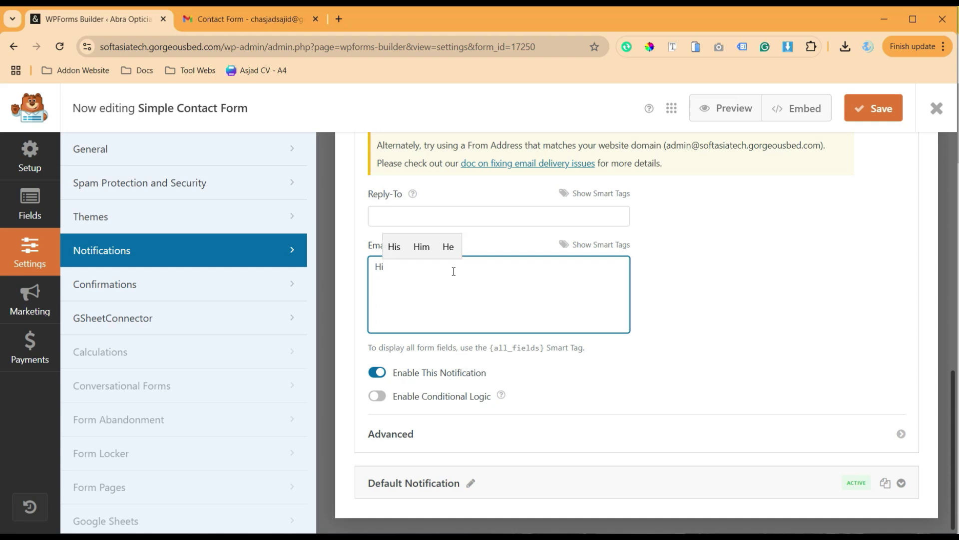
click(613, 245)
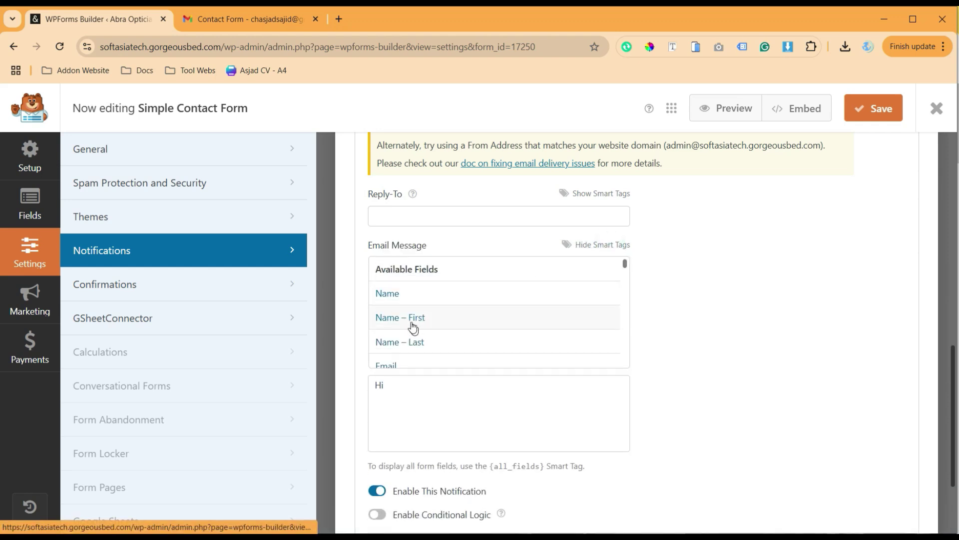
click(390, 294)
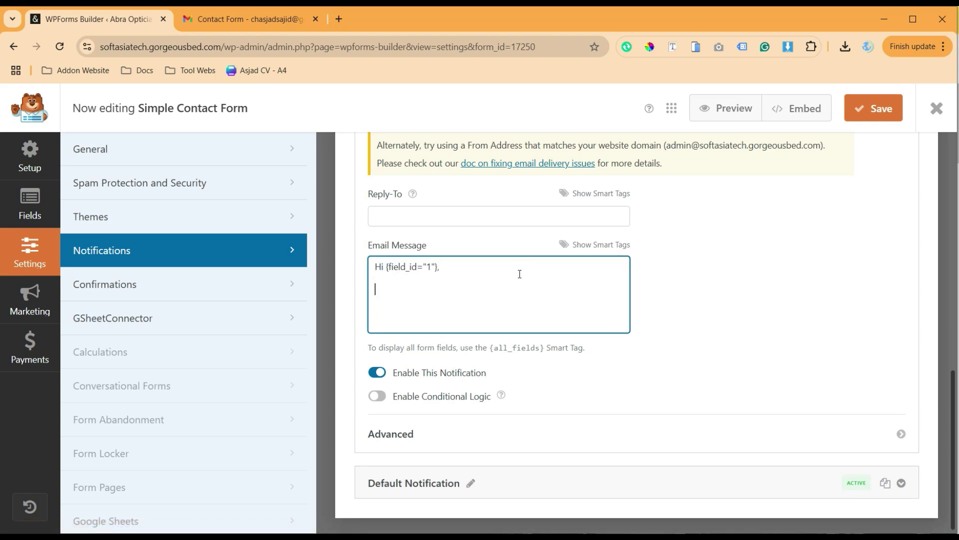
text(Thanks for co)
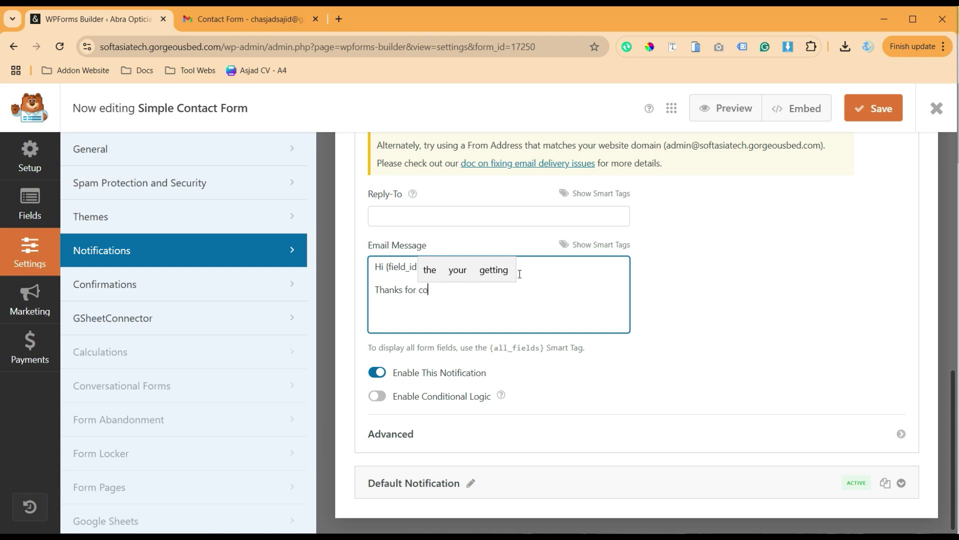
text(ntactu)
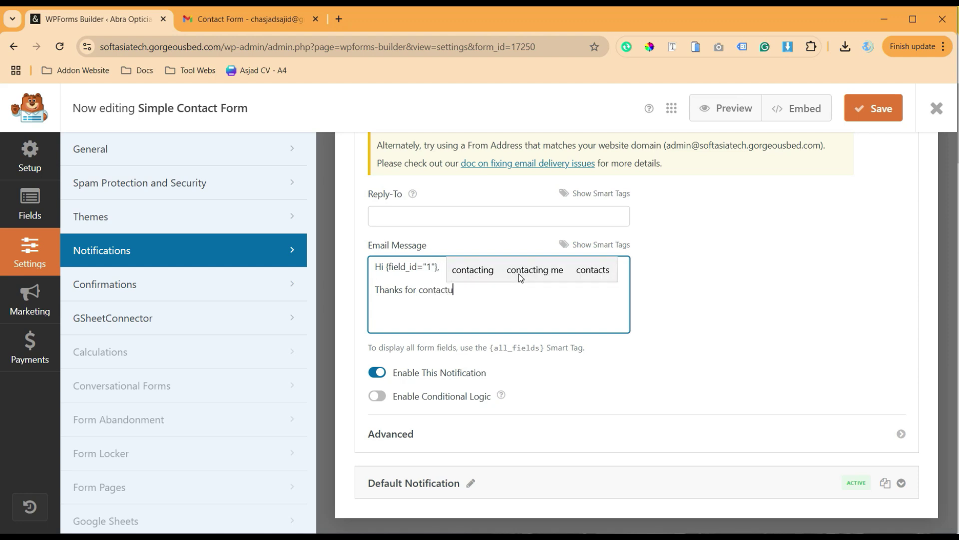
key(BackSpace)
text(ing us)
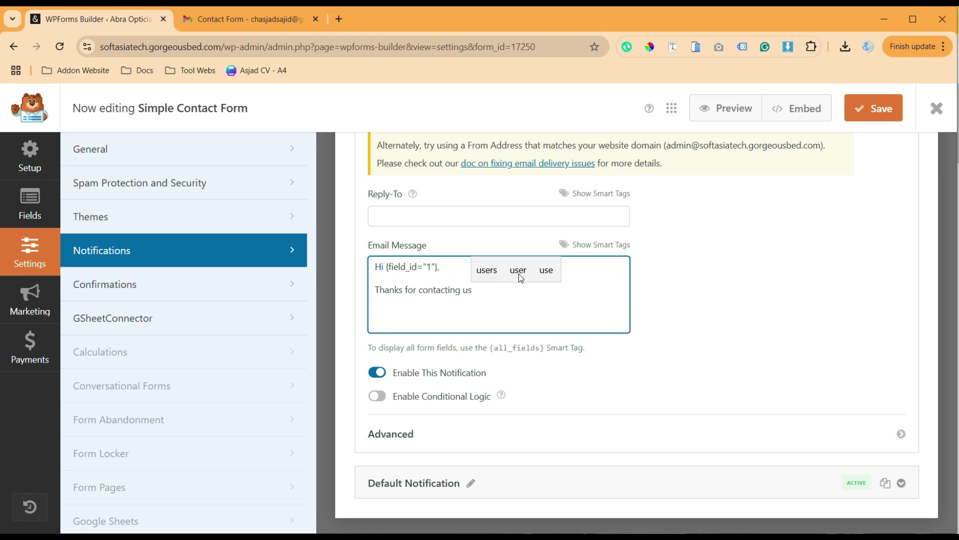
click(644, 281)
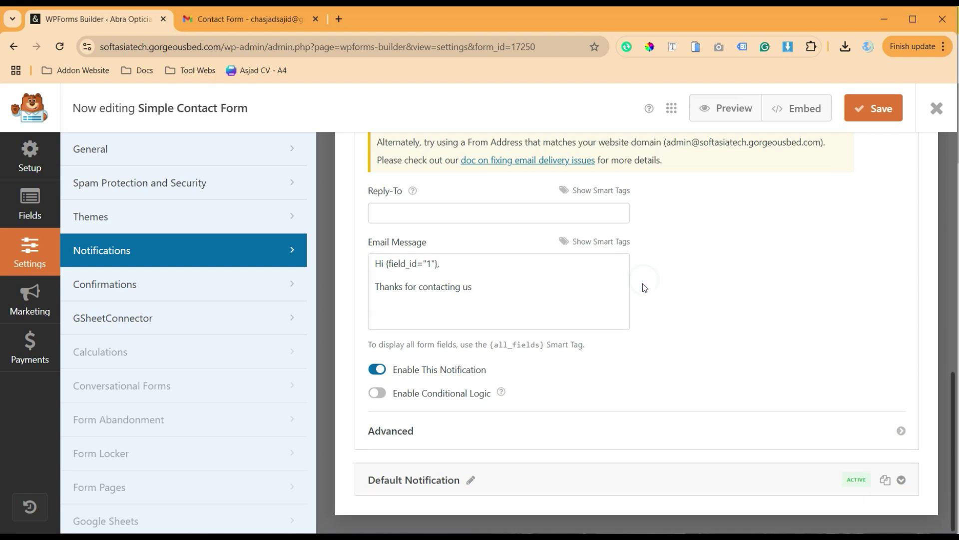
scroll(843, 170, up, 1)
- Save the form, then submit a preview entry with autofilled name, email and message 'Hi'
click(857, 113)
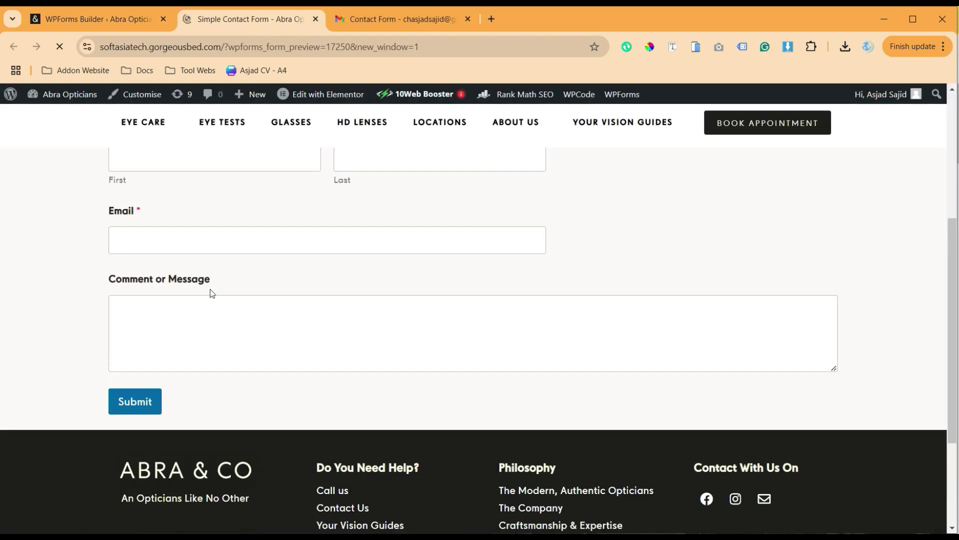
scroll(200, 217, up, 1)
click(188, 217)
click(210, 252)
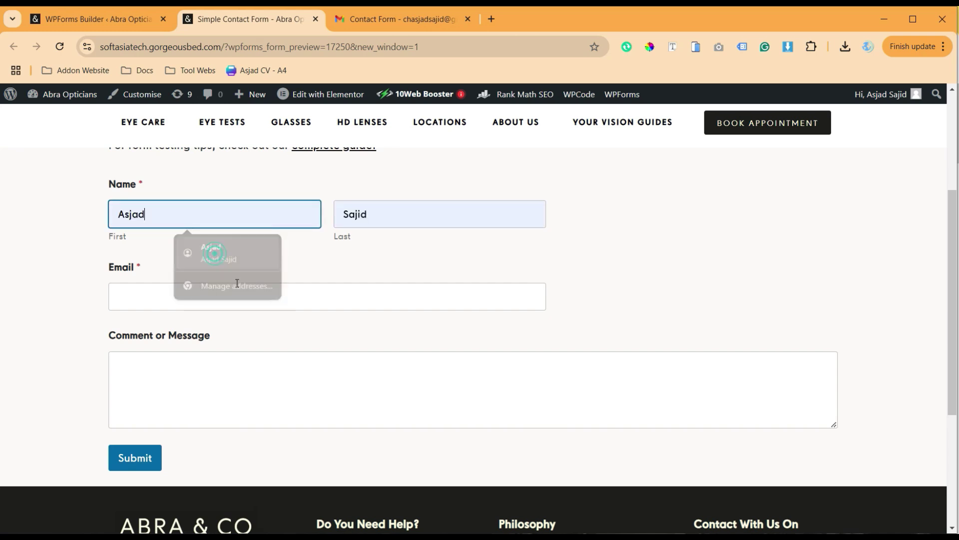
click(242, 289)
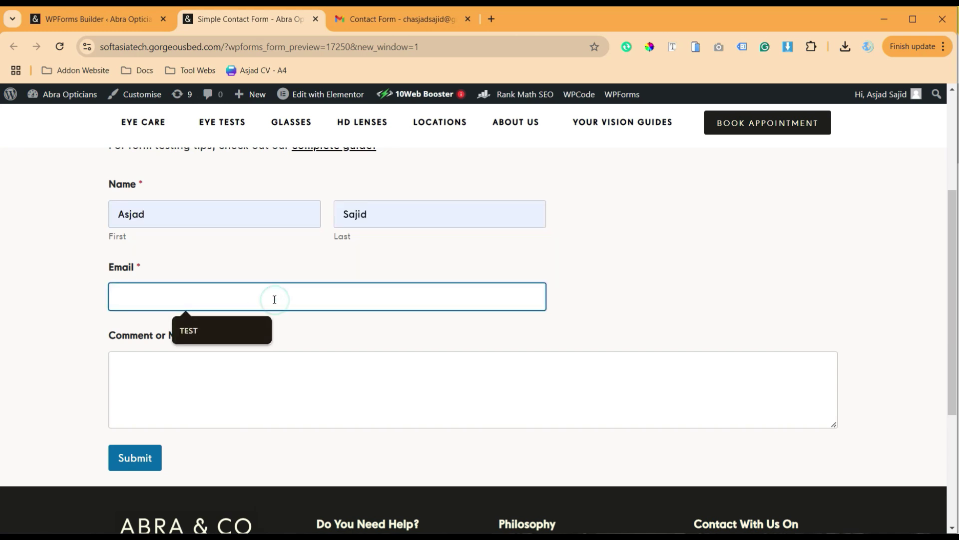
text(chasjad)
key(Return)
click(280, 381)
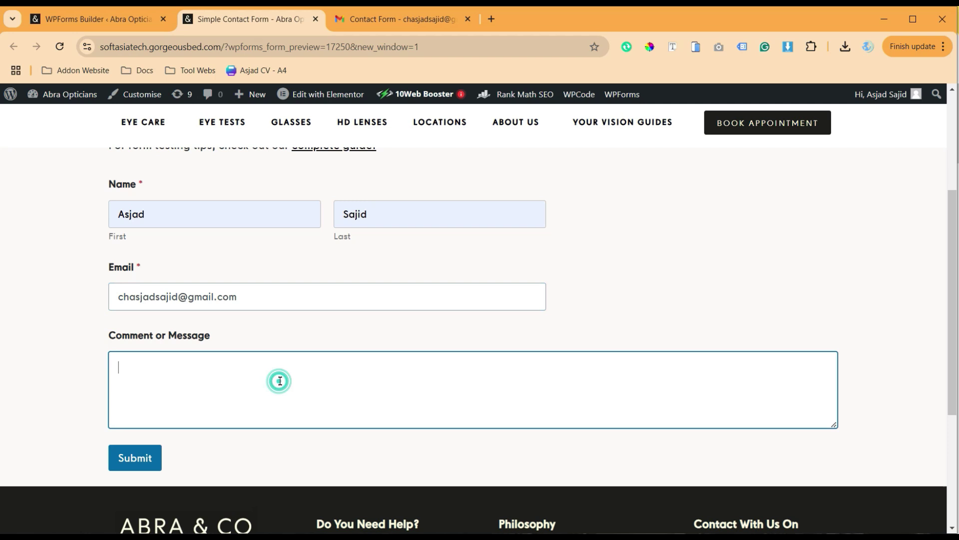
text(H)
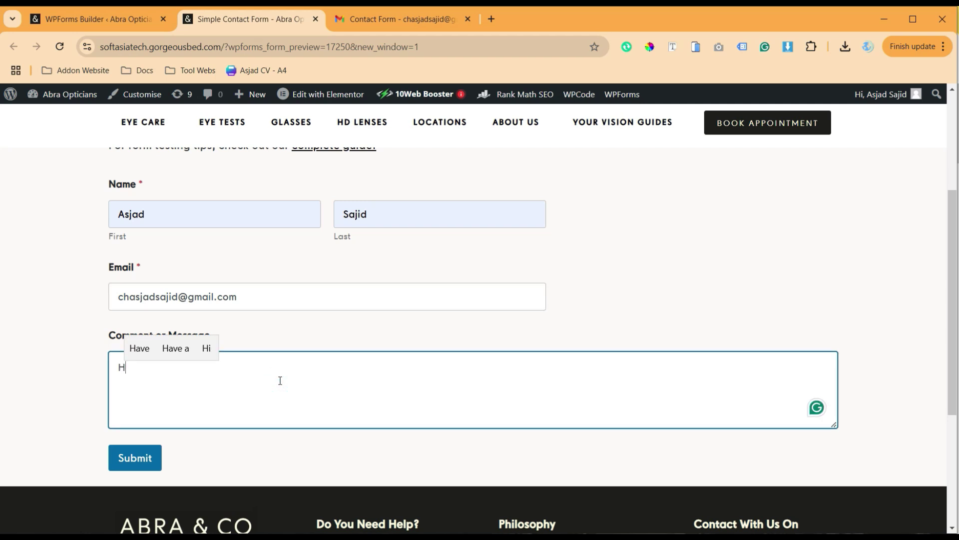
text(i)
click(149, 456)
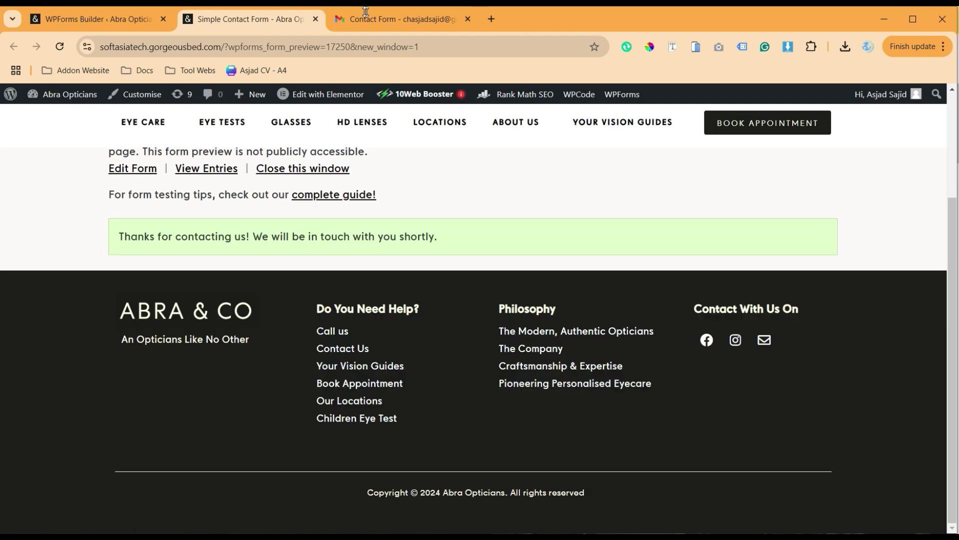
click(367, 13)
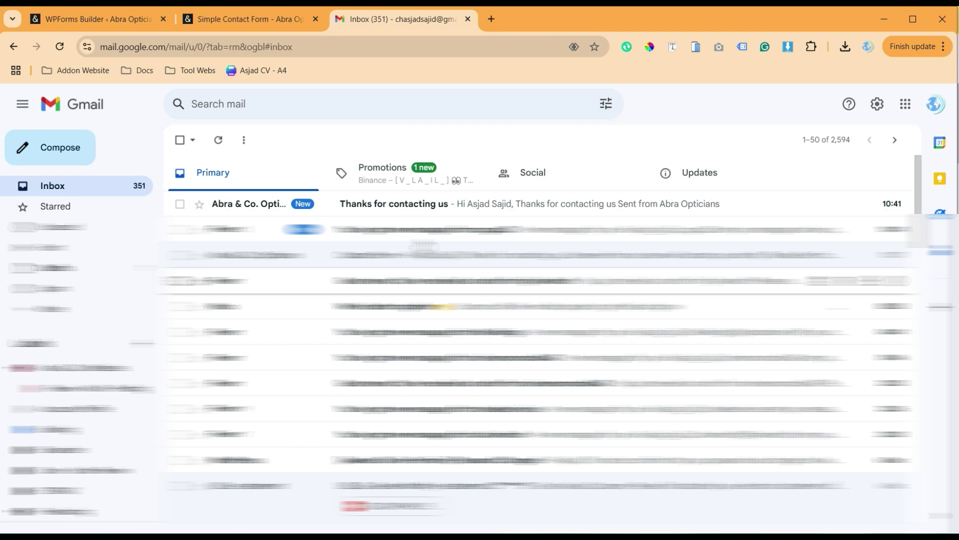
- Open the 'Thanks for contacting us' email that greets the submitter by name
click(379, 209)
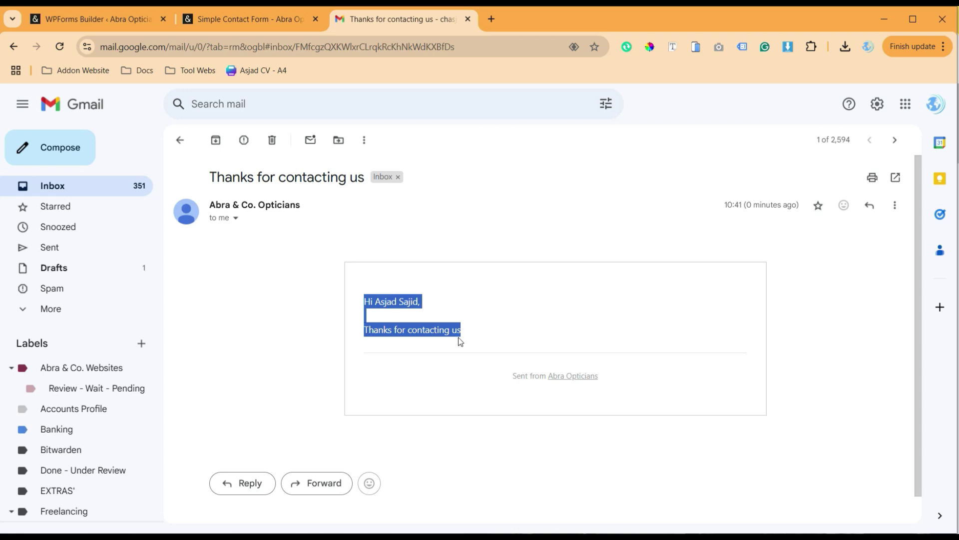
click(84, 18)
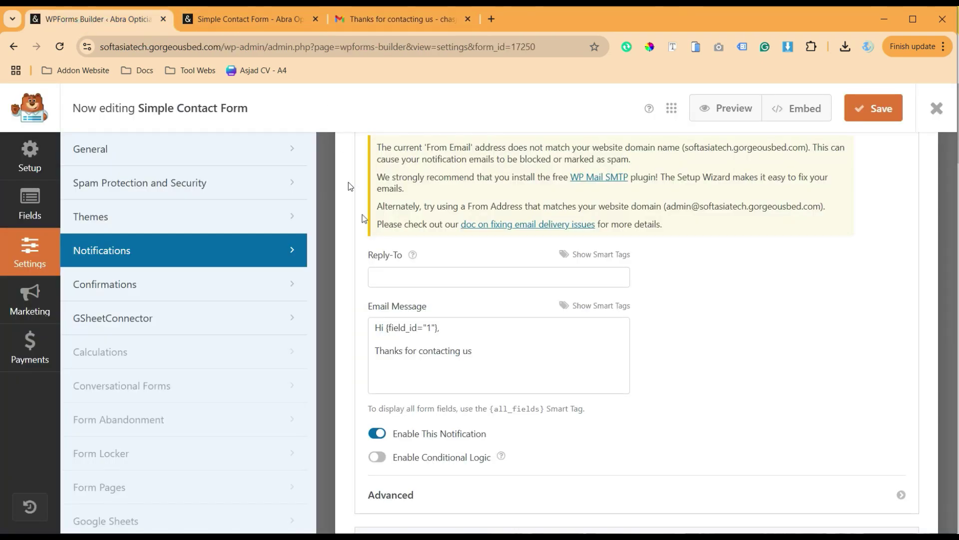
scroll(363, 219, up, 10)
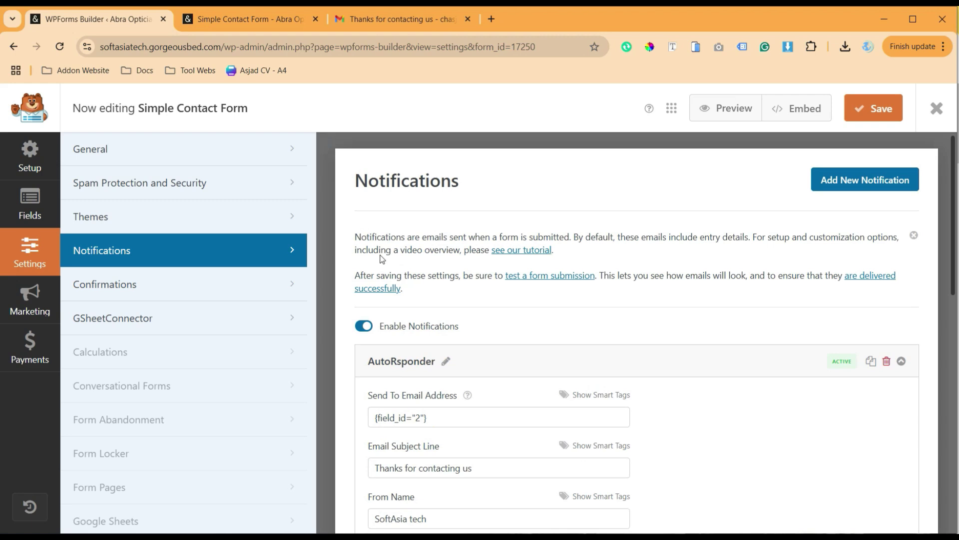
scroll(391, 243, down, 5)
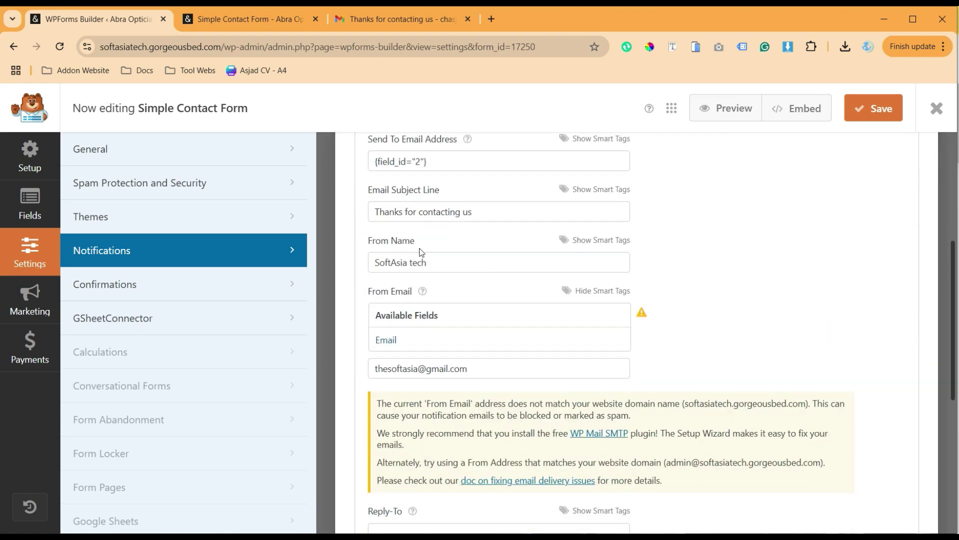
scroll(685, 328, down, 5)
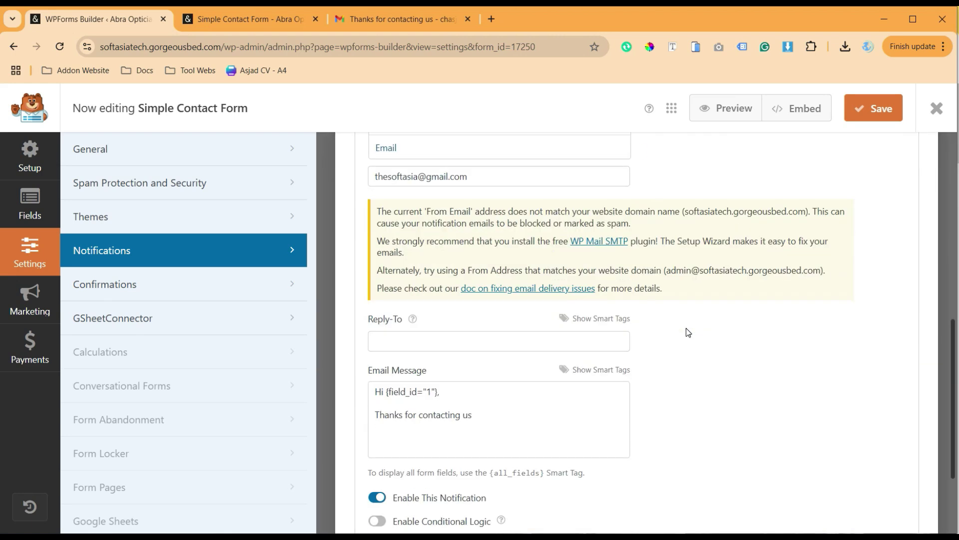
scroll(624, 385, up, 1)
scroll(411, 447, down, 3)
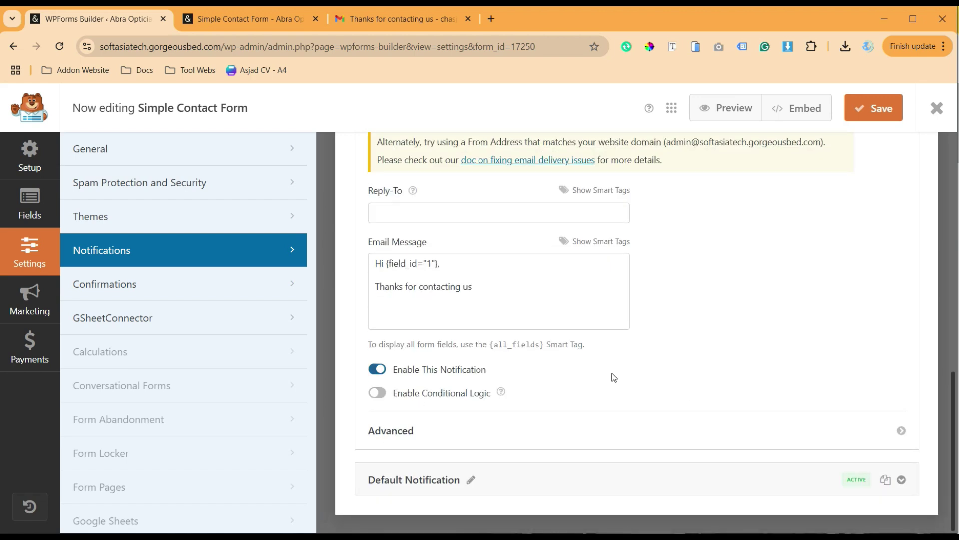